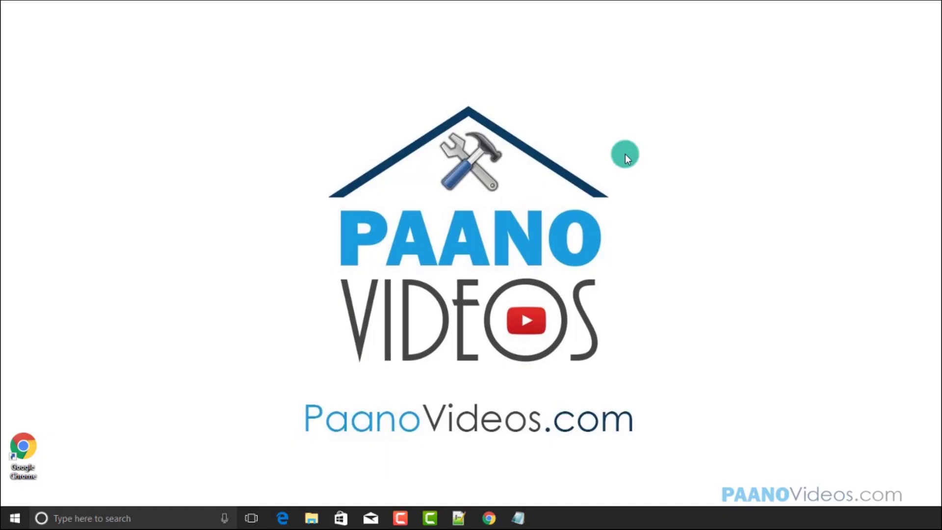
- Launch Excel 2016 by searching for 'excel' in the Start menu
left_click(22, 511)
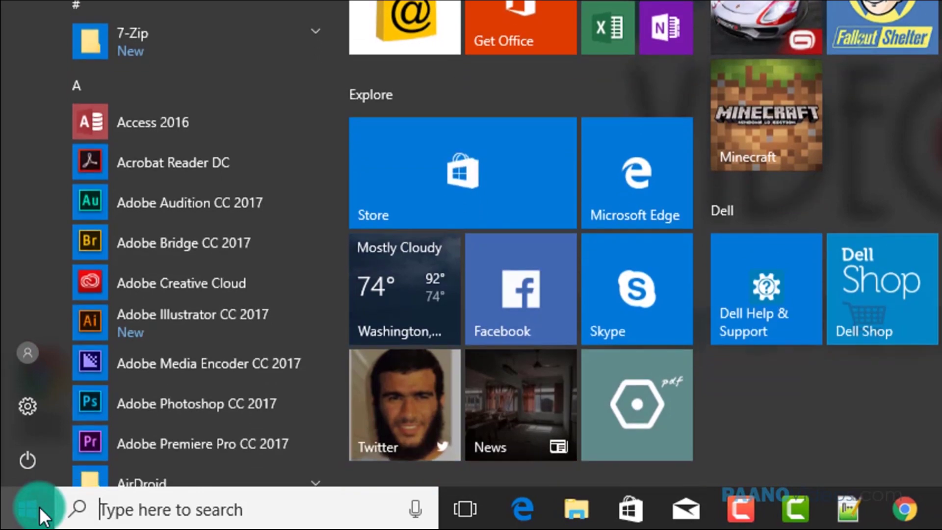
type("excel")
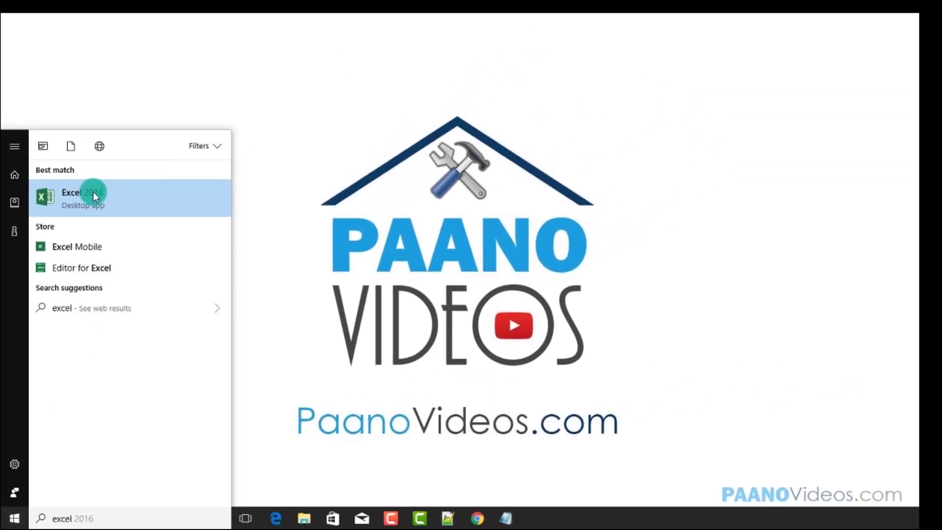
left_click(93, 195)
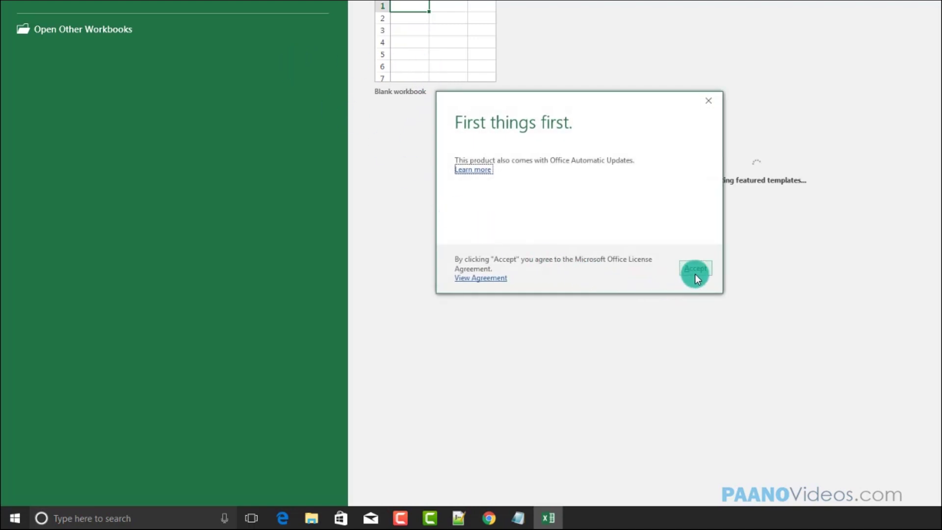
- Accept the Office licence terms and enlarge the Excel start window
left_click(695, 268)
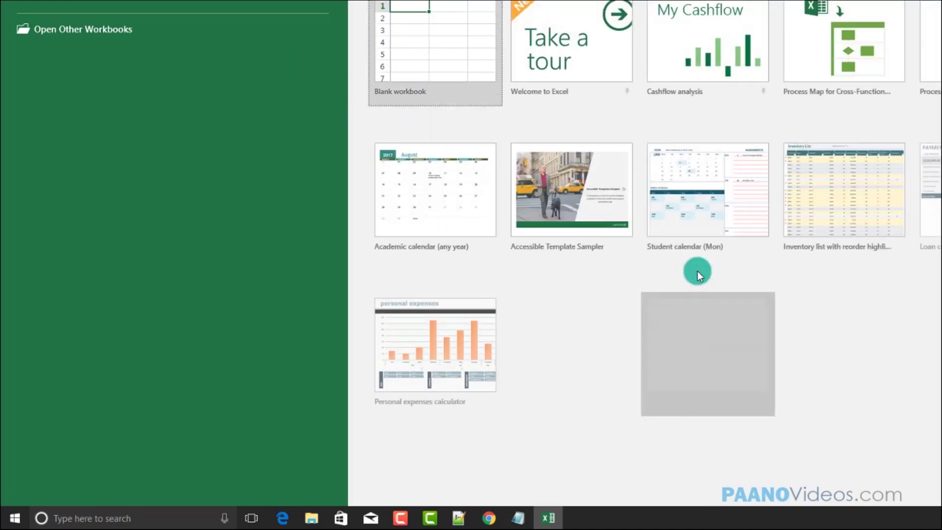
left_click(451, 46)
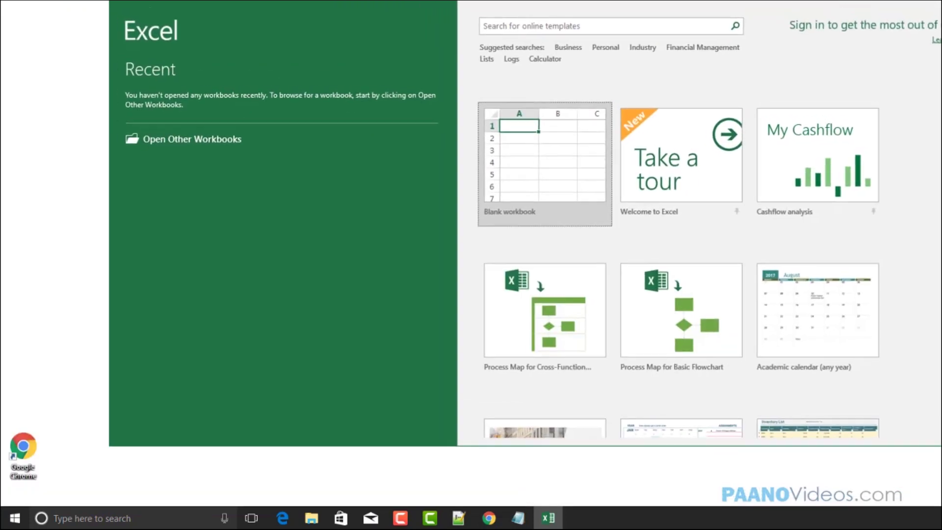
left_click_drag(579, 11, 541, 23)
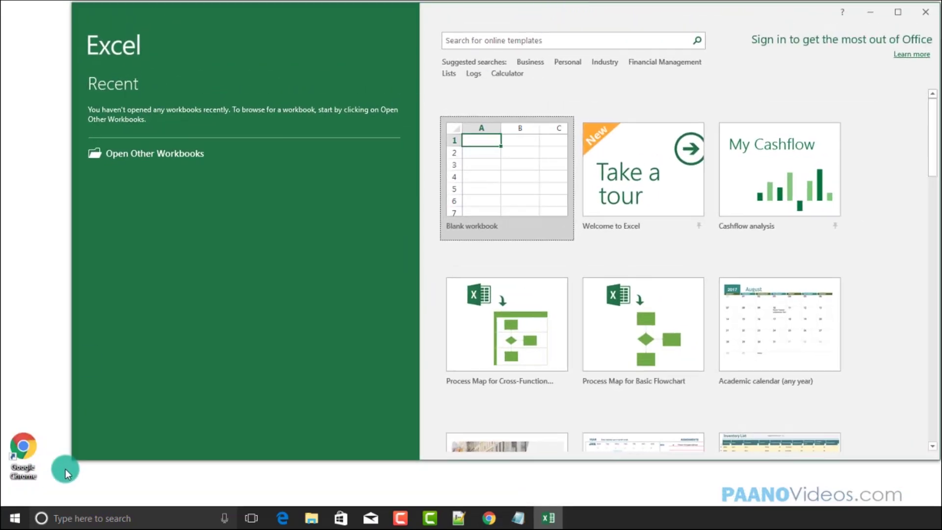
left_click_drag(71, 457, 2, 501)
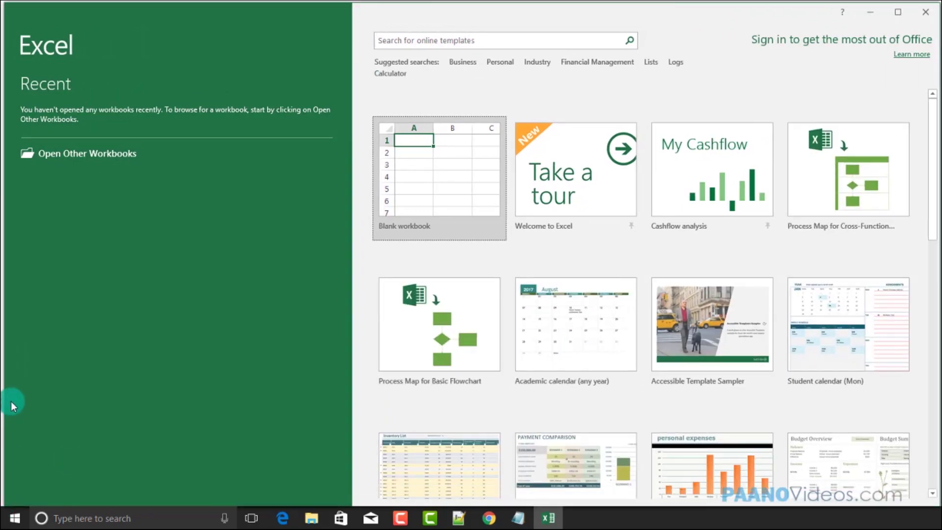
left_click_drag(6, 397, 3, 396)
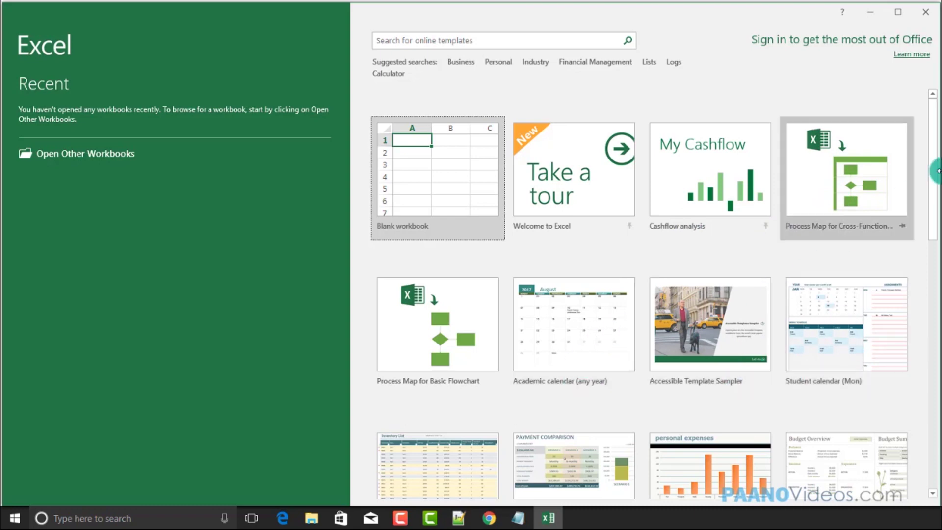
- Scroll through the templates and create a Blank workbook
left_click_drag(935, 161, 933, 212)
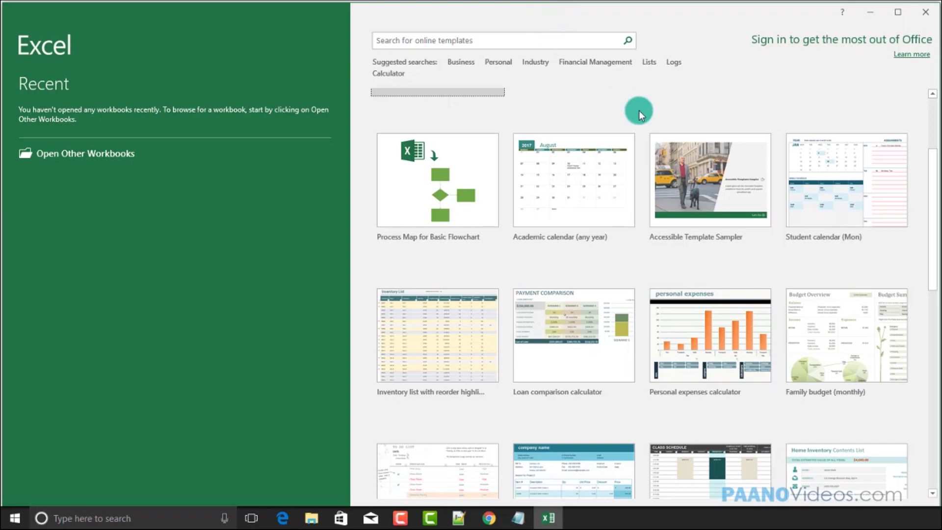
left_click(933, 113)
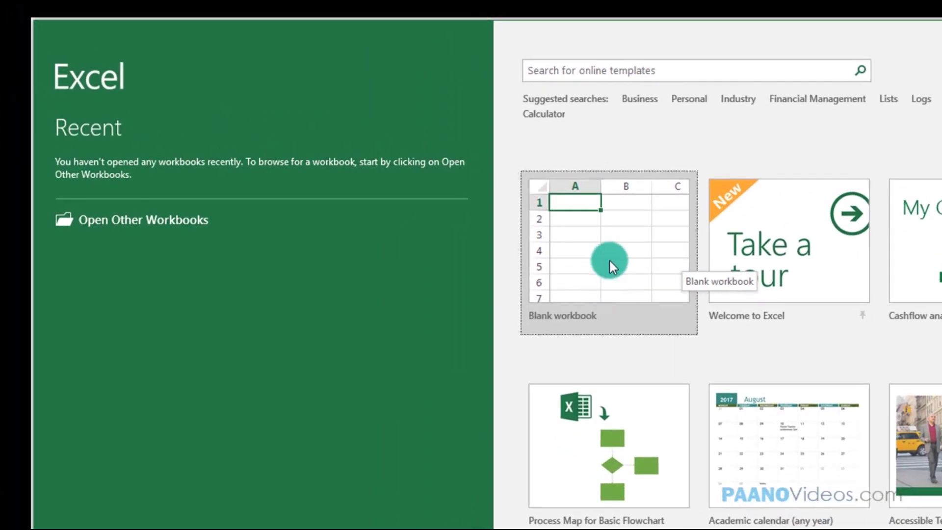
left_click(620, 258)
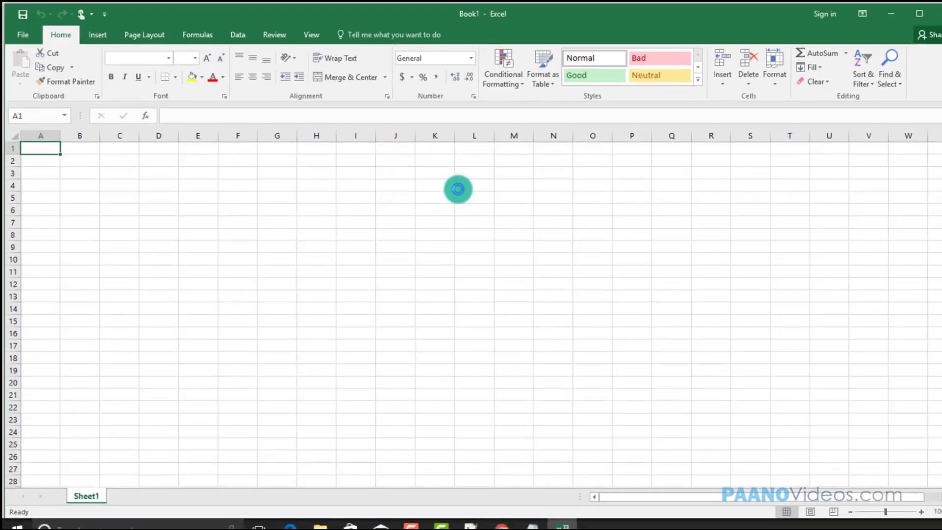
- Widen column A to width 28 and check cell addresses in the Name Box
left_click(446, 181)
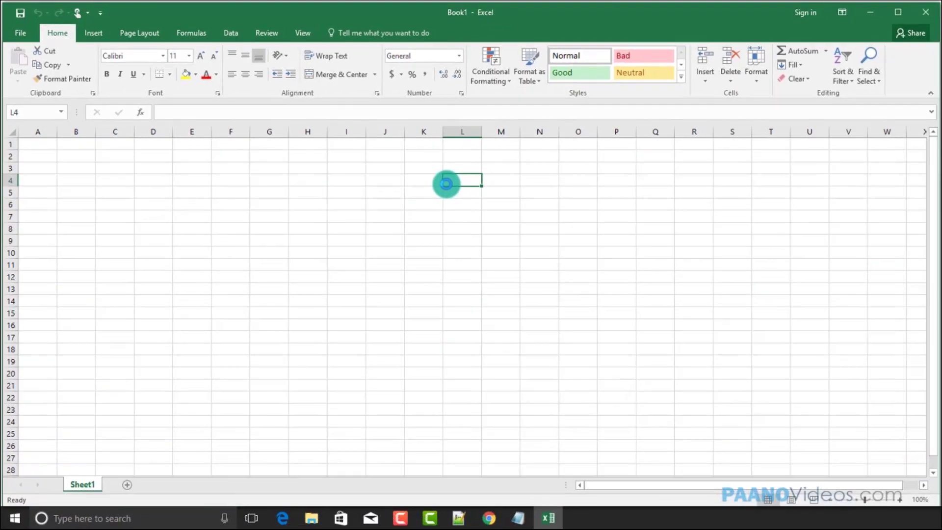
left_click(52, 154)
left_click_drag(57, 132, 75, 143)
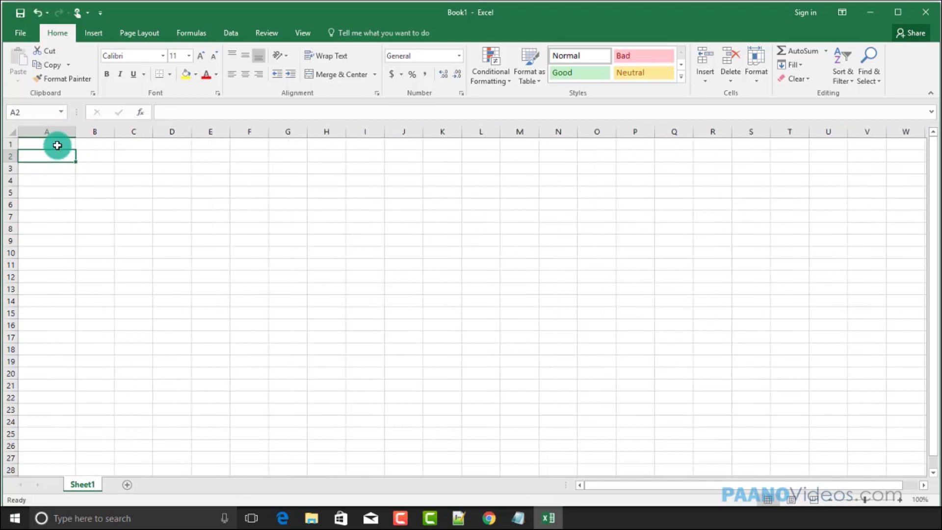
left_click(58, 144)
left_click(233, 182)
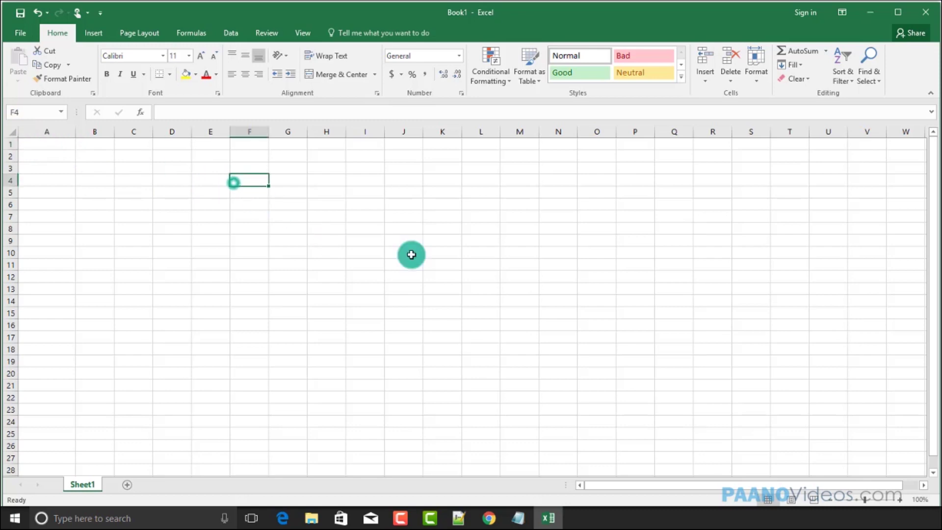
left_click(440, 254)
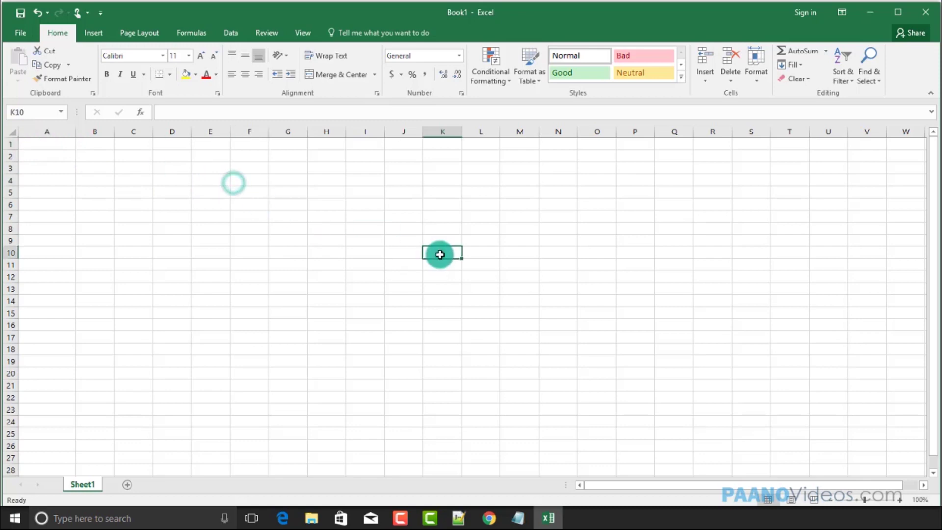
left_click(362, 159)
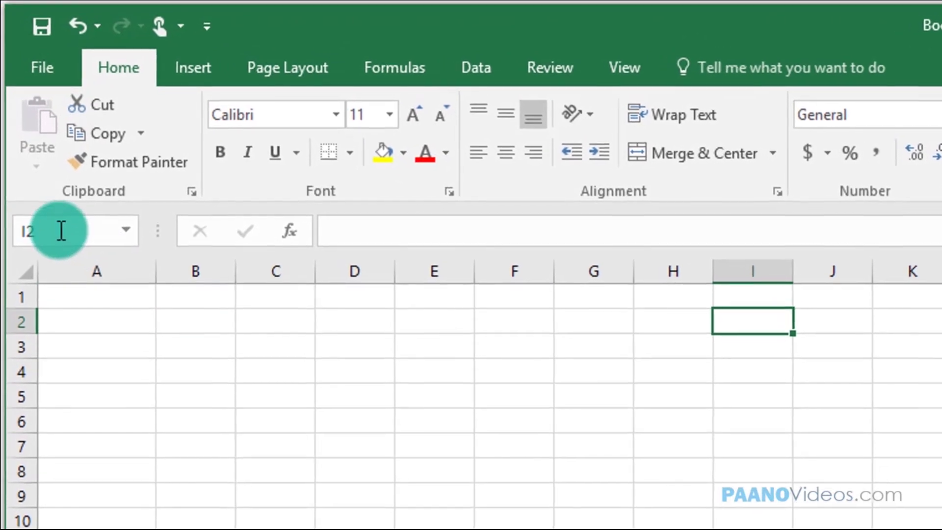
left_click(61, 231)
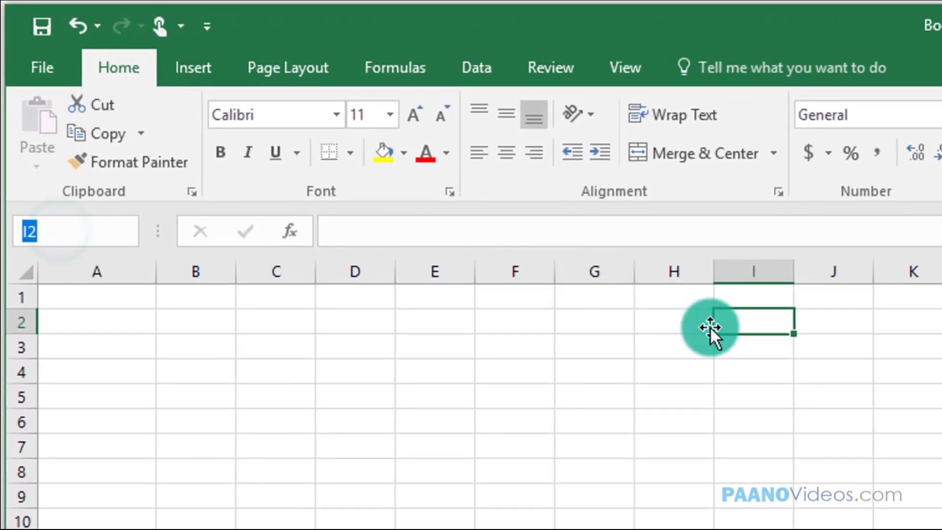
key("Escape")
- Narrow column A back to about 9.86 and select cell A2
left_click(687, 319)
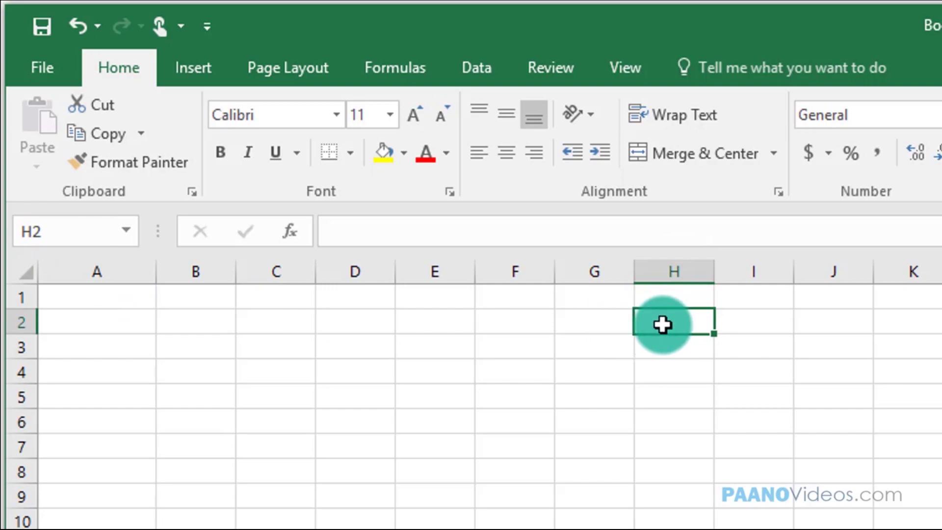
left_click(589, 322)
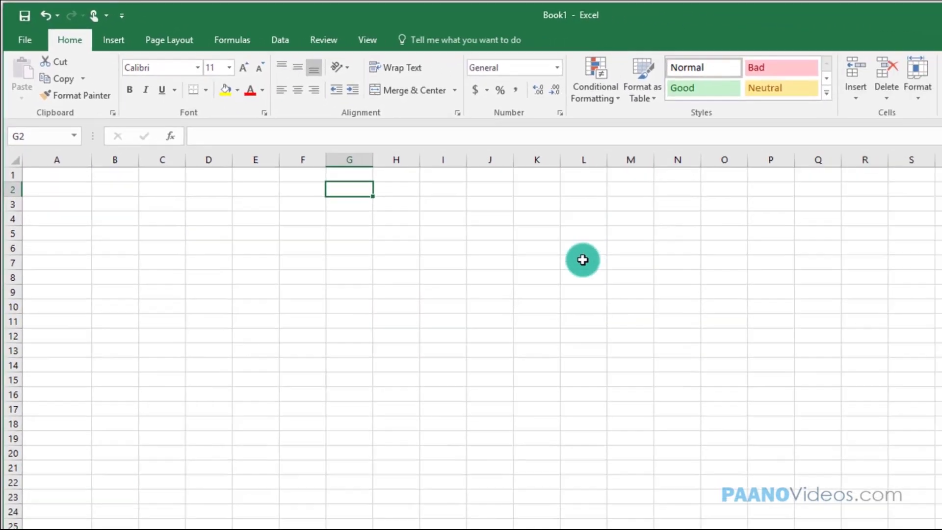
left_click(305, 190)
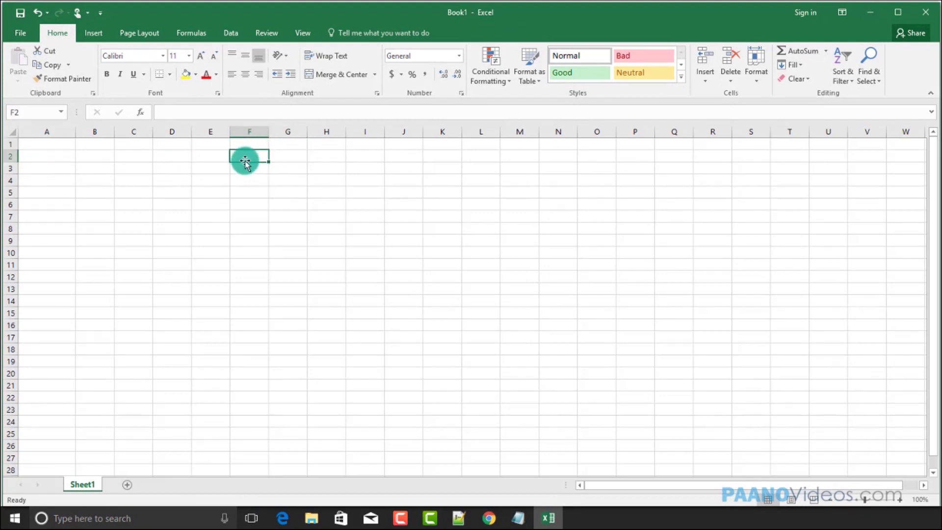
left_click(40, 143)
left_click_drag(76, 130, 65, 130)
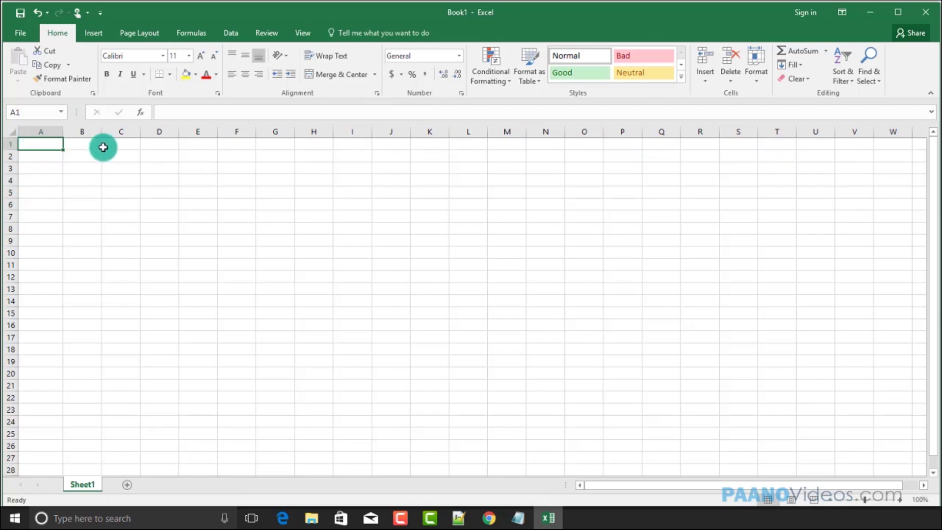
left_click(50, 161)
- Widen column A to about 23.29 and enter Subject, Music, Math in A1:A3
left_click_drag(63, 131, 222, 136)
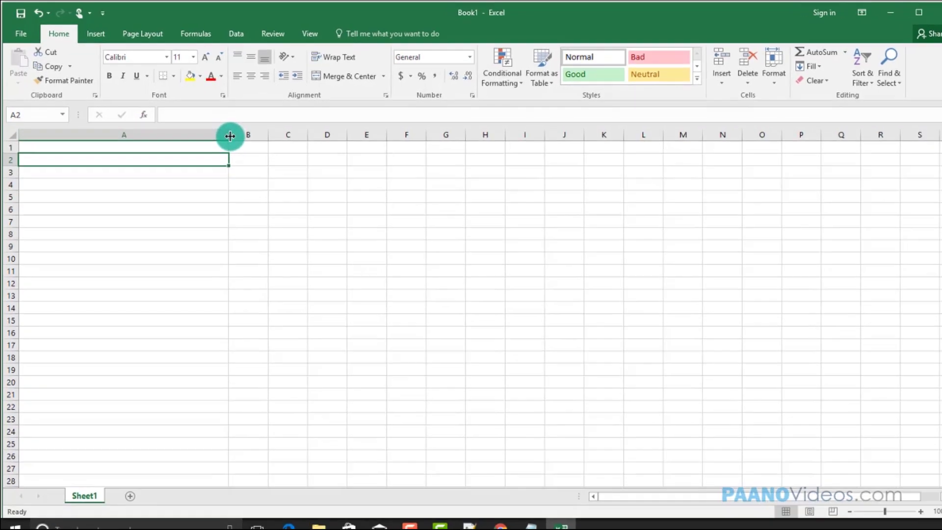
left_click(147, 146)
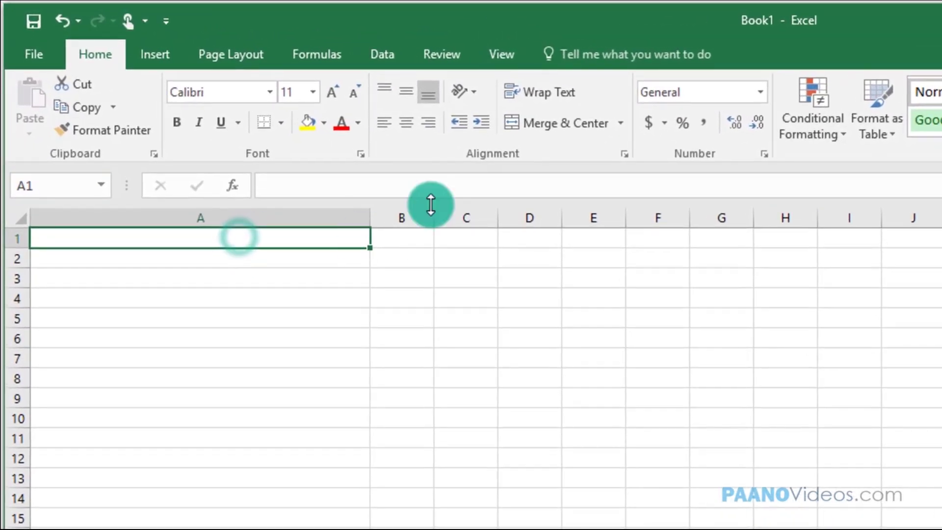
type("Subject")
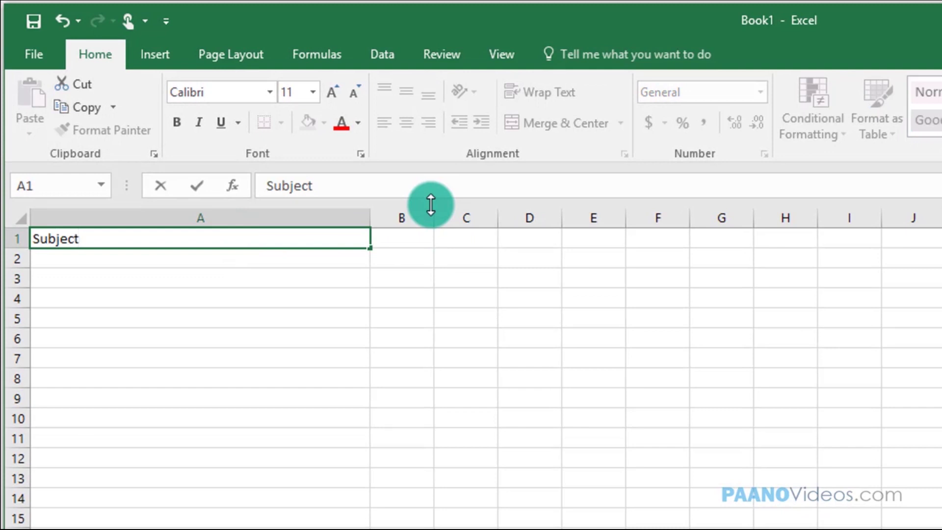
key("Return")
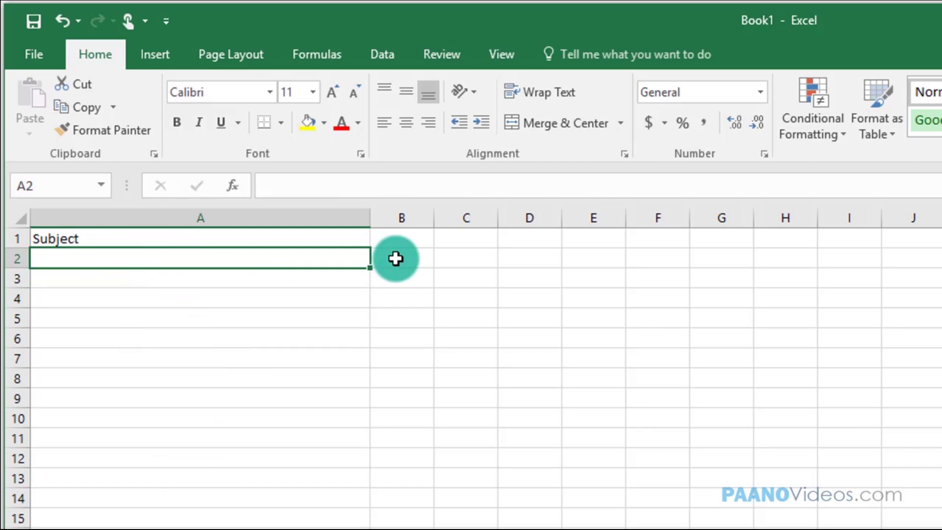
type("Mu")
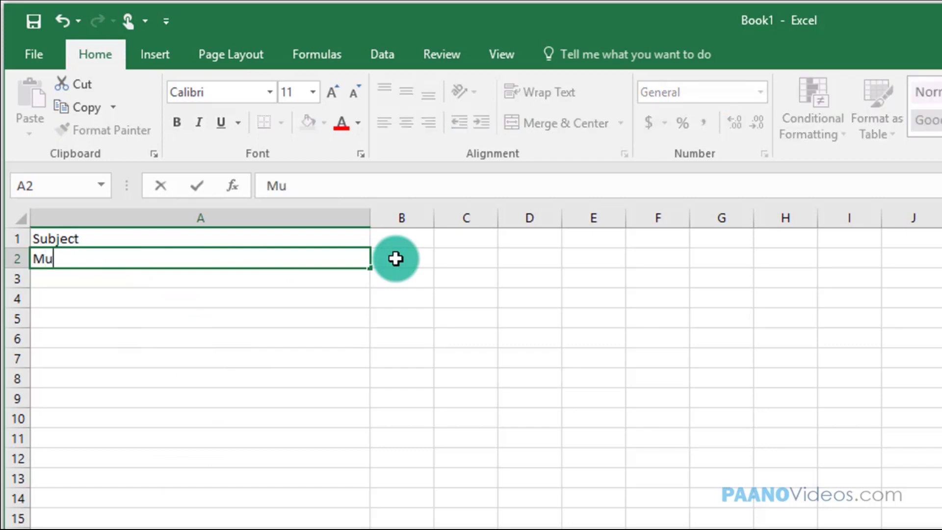
type("sic")
key("Return")
type("Math")
key("Return")
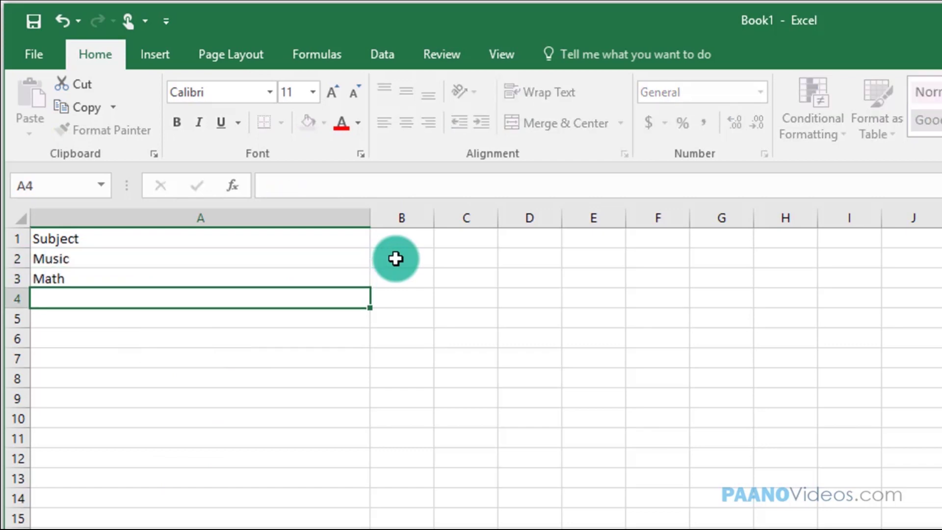
- Enter English, Science, Social Studies and Filipino in A4:A7
type("Engi")
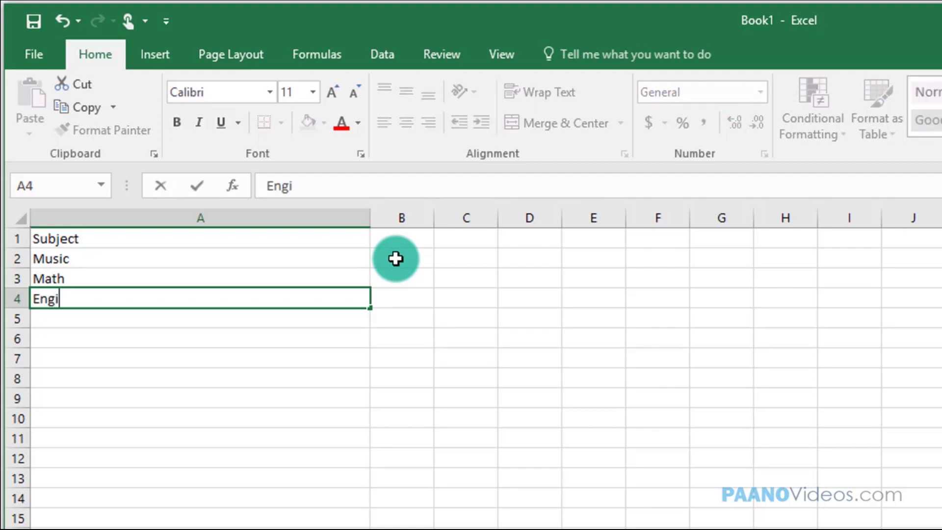
key("BackSpace")
type("lish")
key("Return")
type("Sci")
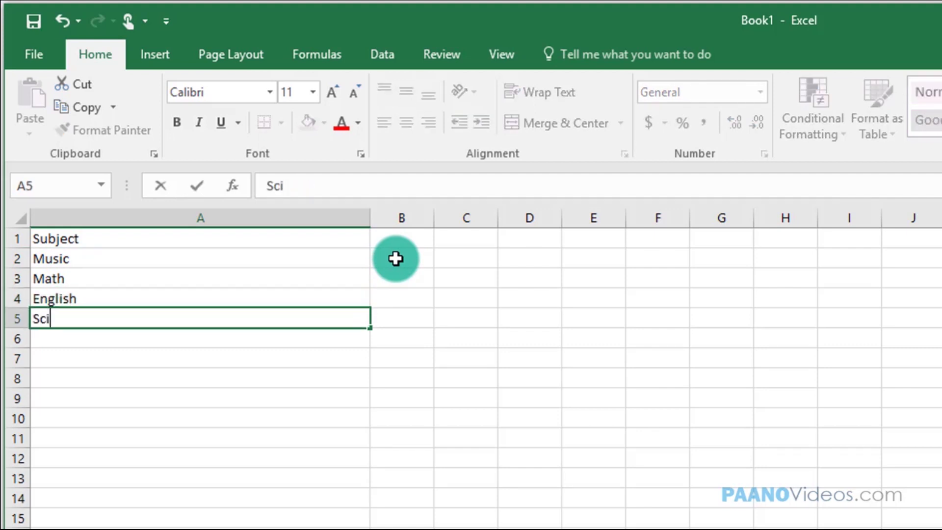
type("ence")
key("Return")
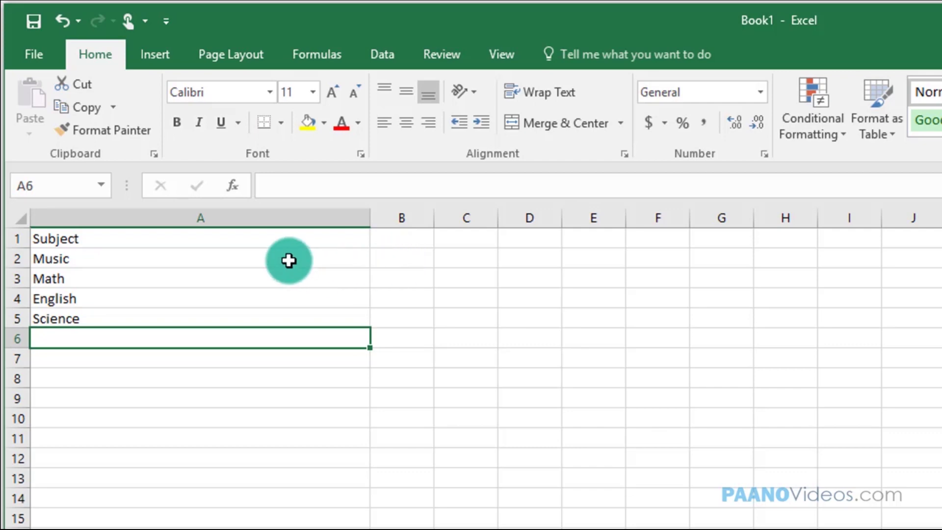
left_click(422, 241)
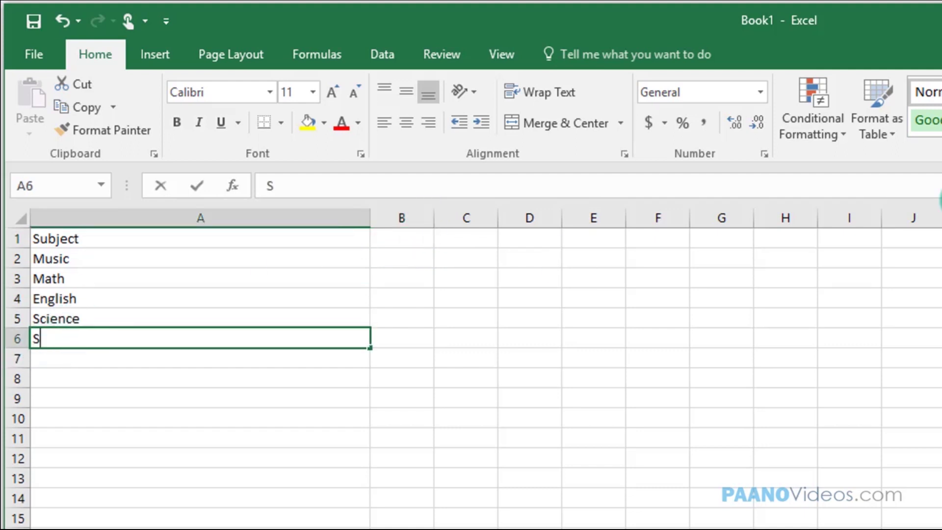
type("ocial Studies")
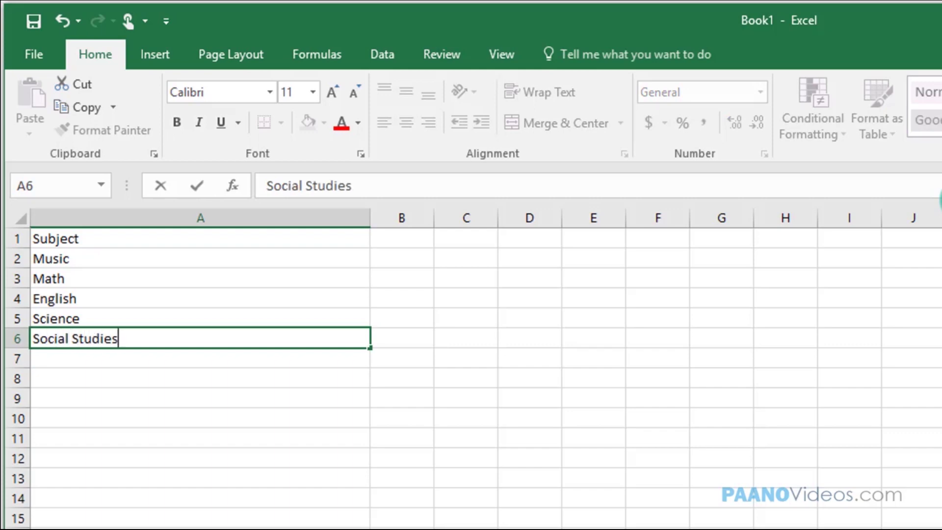
left_click(196, 358)
type("Filipino")
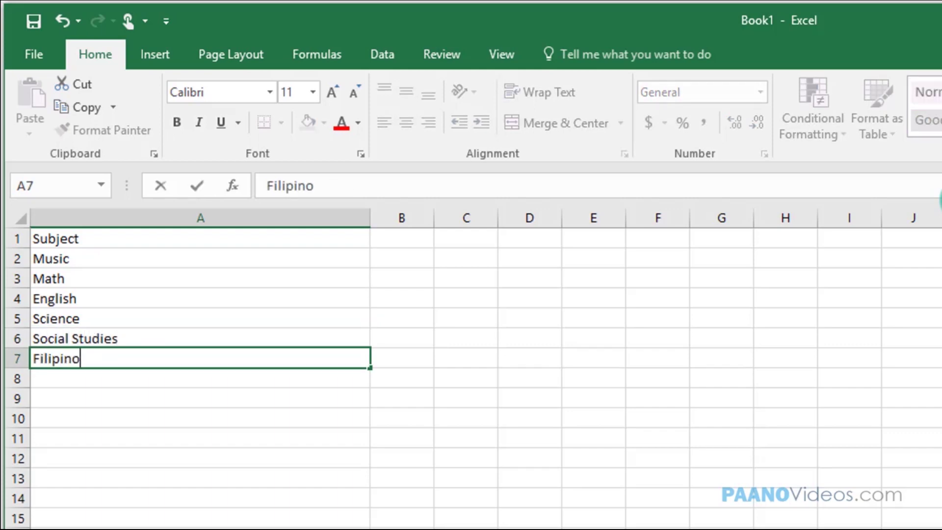
left_click(402, 259)
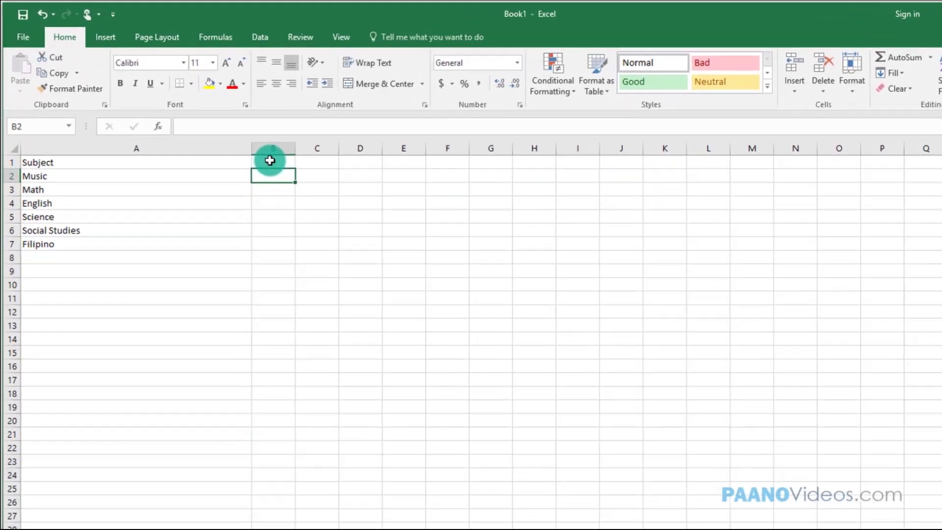
- Enter four student names as headers in B1:E1 and the first student's Music score 92 in B2
left_click(239, 143)
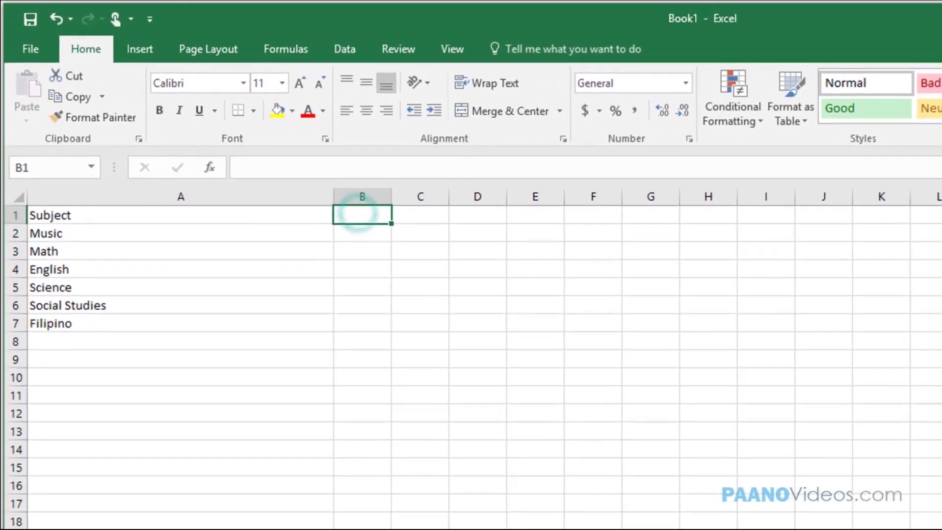
type("Sandra")
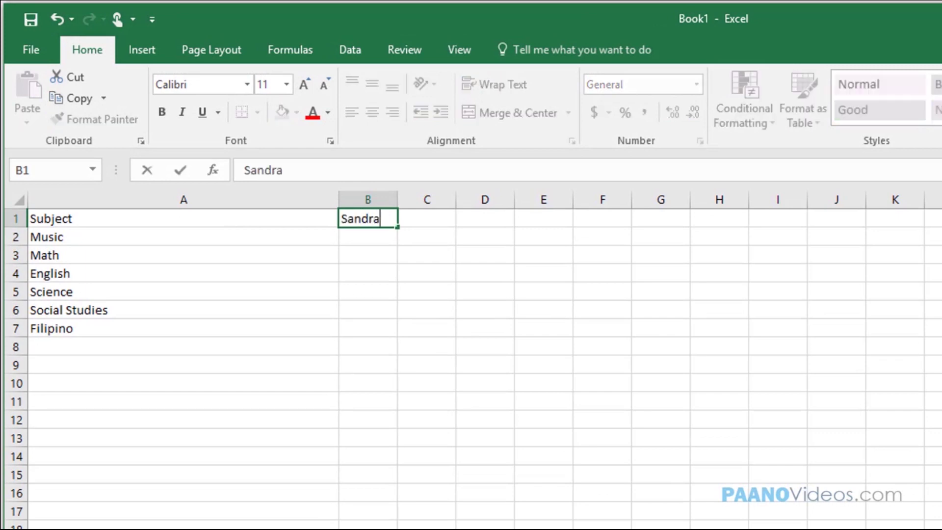
key("Tab")
type("f")
key("BackSpace")
type("C")
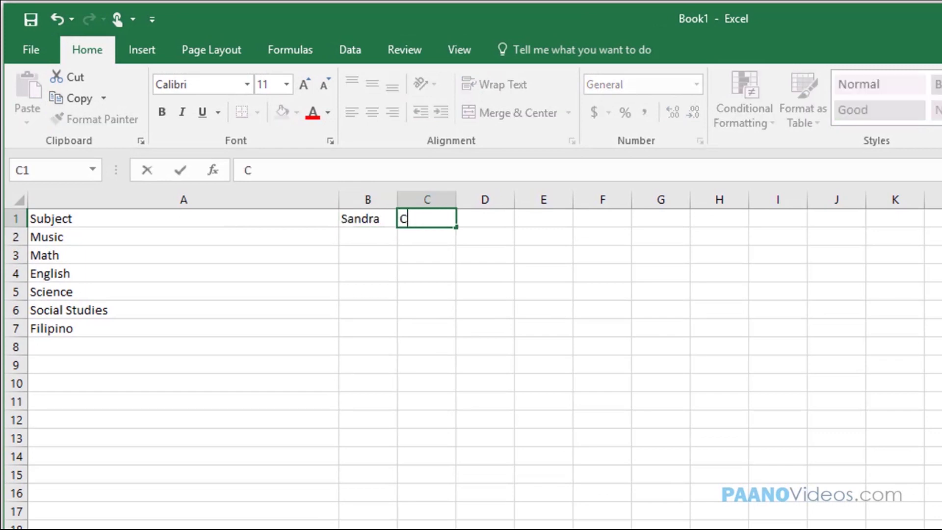
type("indy")
key("Tab")
type("Mike")
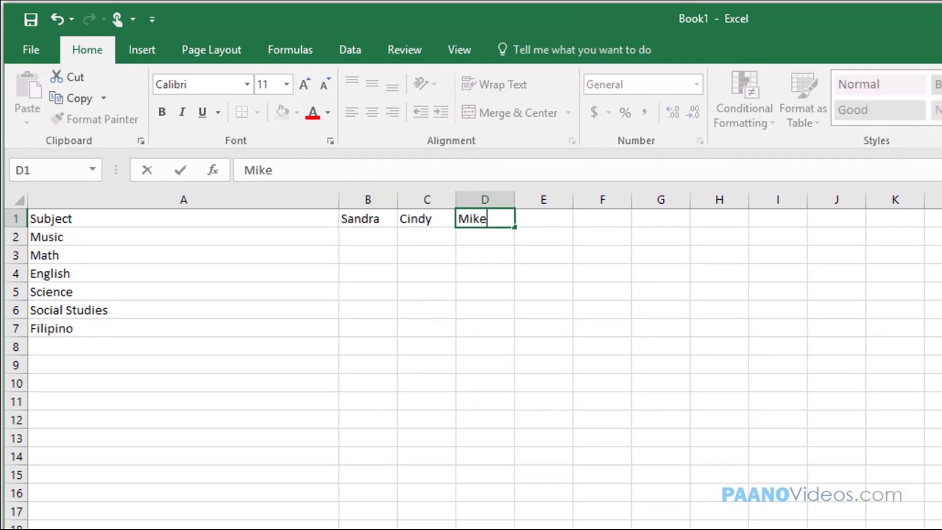
key("Tab")
type("Da")
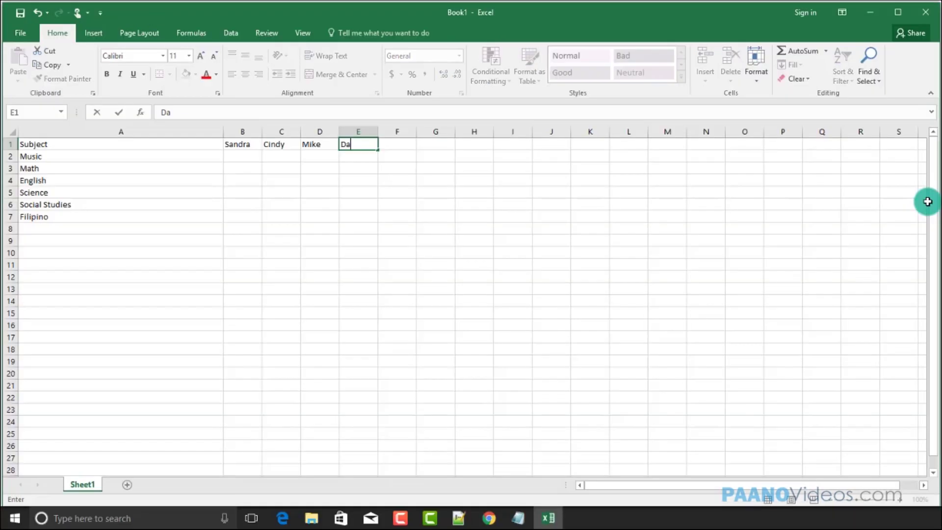
key("Return")
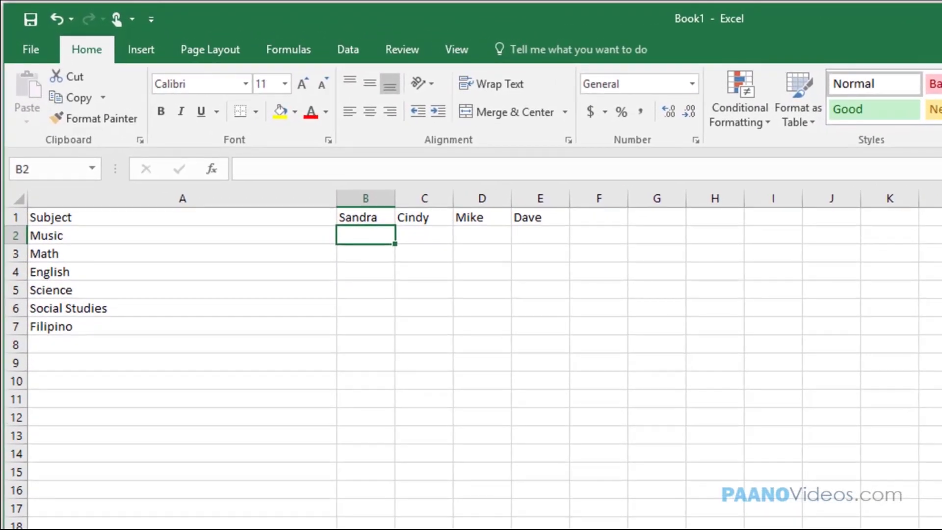
type("92")
key("Return")
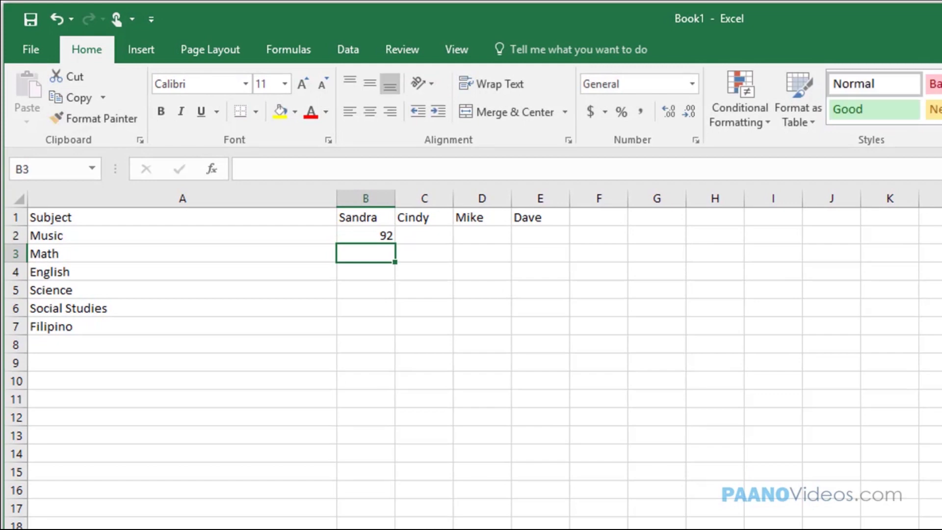
- Enter scores 87, 85, 88, 87 and 90 in B3:B7 for Math through Filipino
type("87")
key("Return")
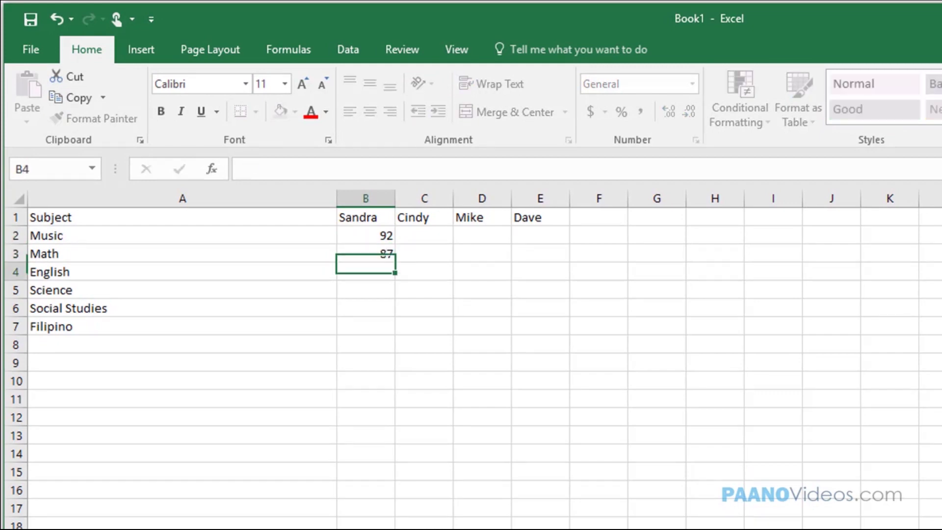
type("5")
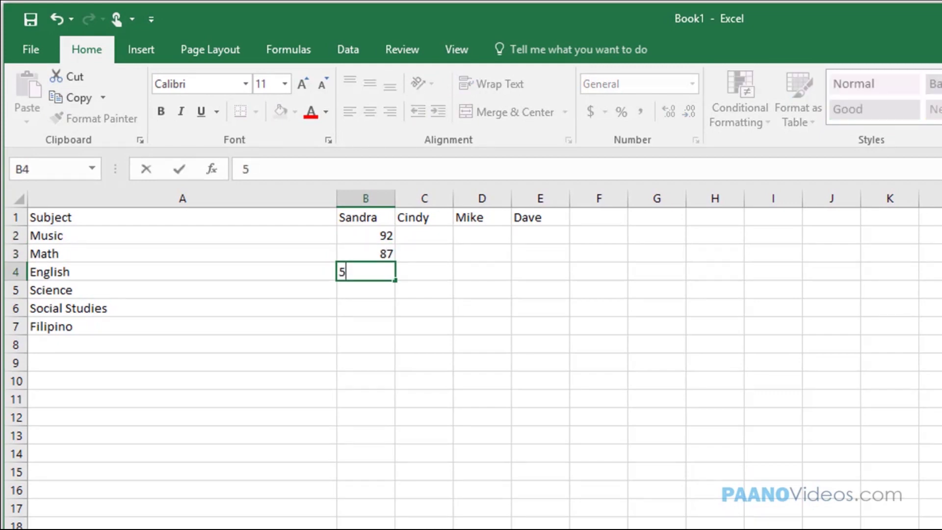
type("5")
key("Return")
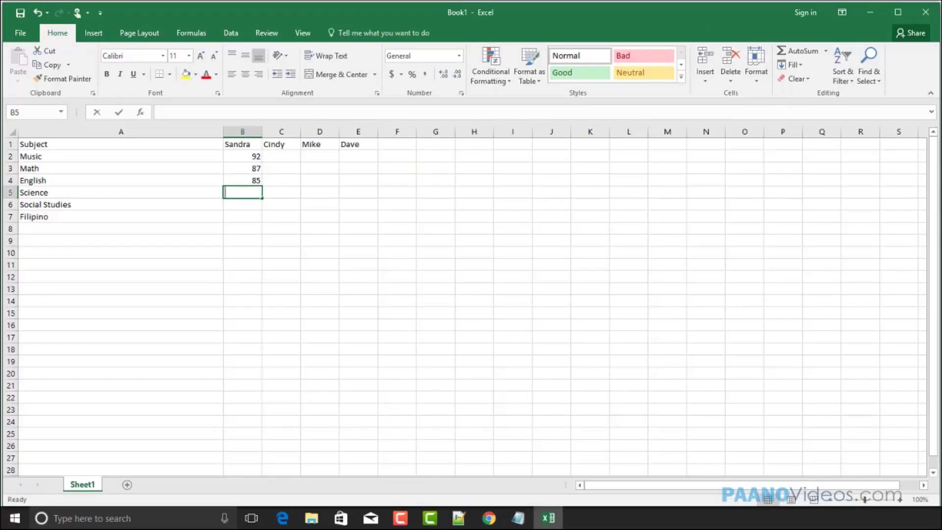
type("88")
key("Return")
type("87")
key("Return")
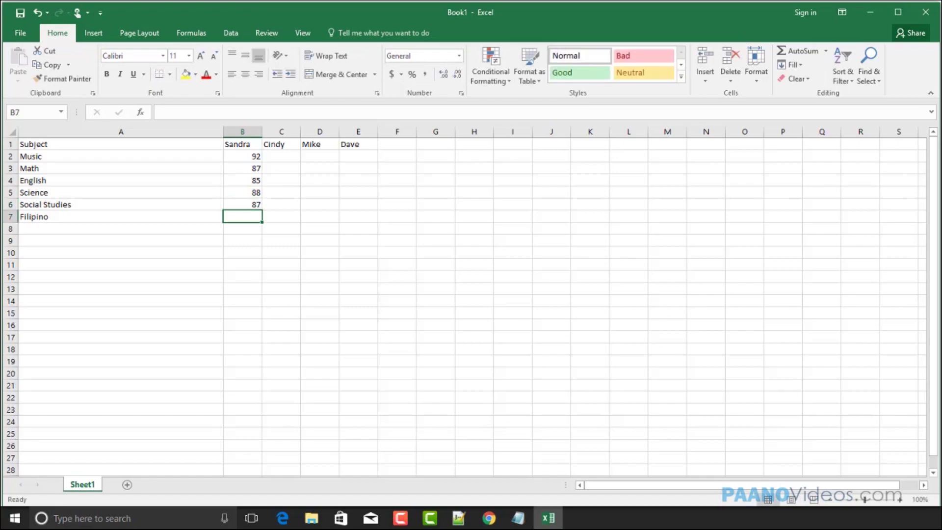
type("90")
key("Return")
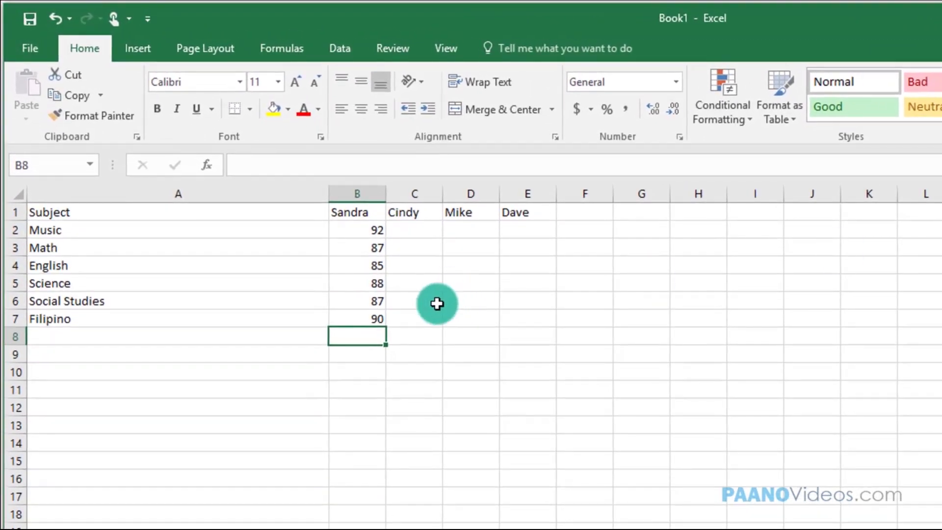
right_click(362, 335)
left_click(340, 336)
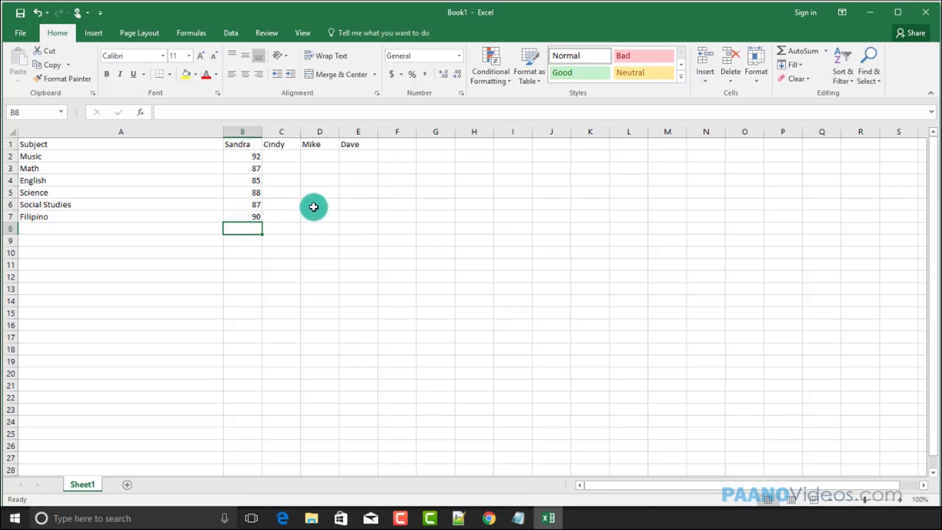
- Insert =AVERAGE(B2:B7) in B9 using AutoSum's Average, giving 88.16667
left_click(277, 239)
left_click(247, 267)
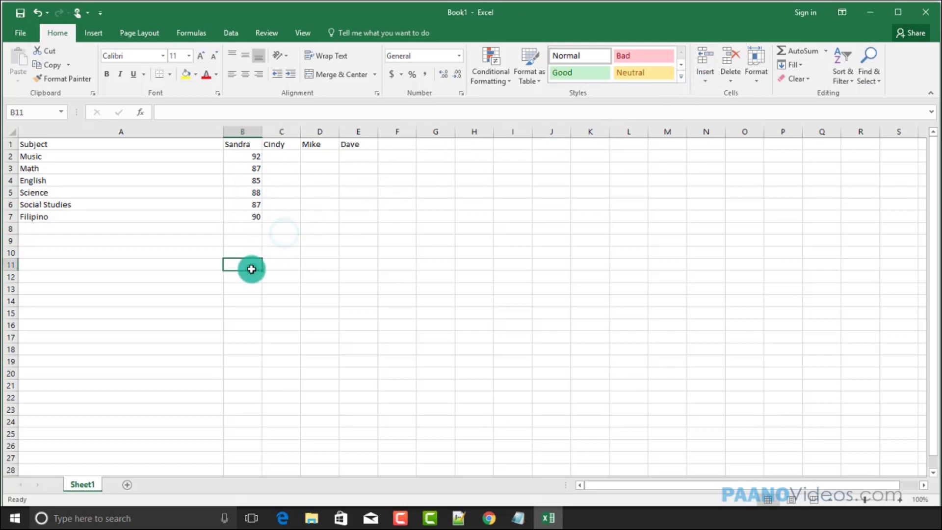
left_click(245, 240)
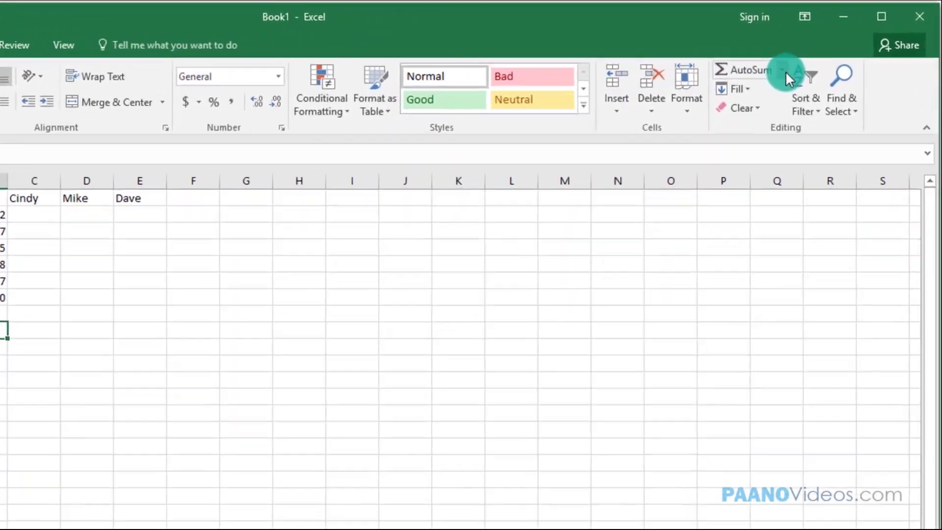
left_click(782, 71)
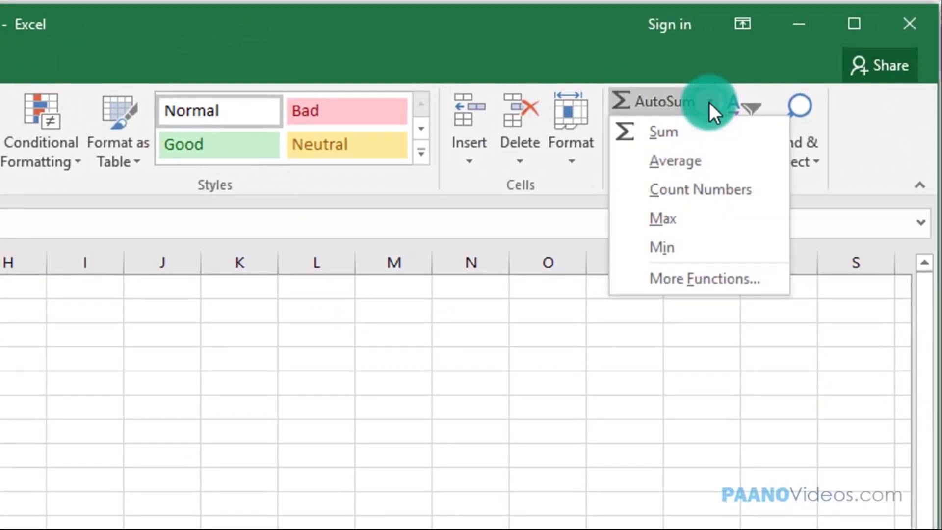
left_click(679, 160)
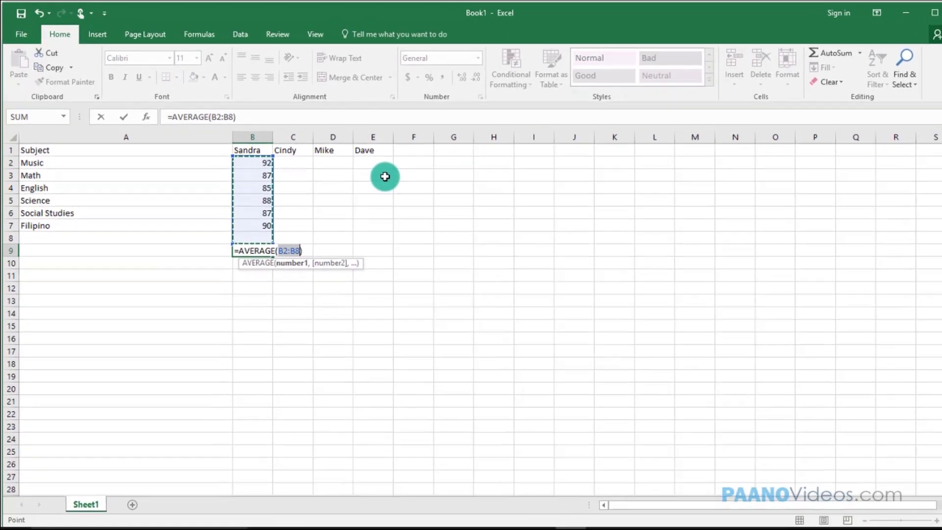
left_click_drag(361, 169, 358, 205)
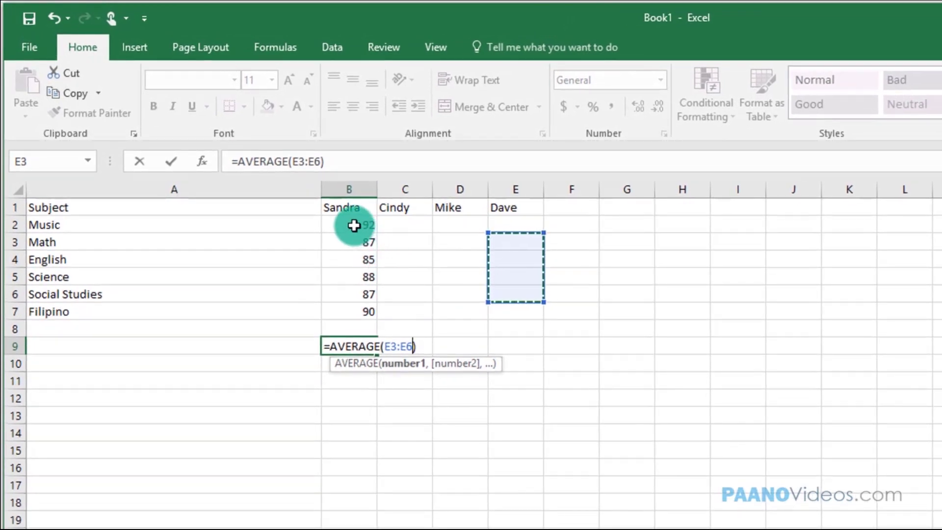
left_click_drag(354, 225, 366, 304)
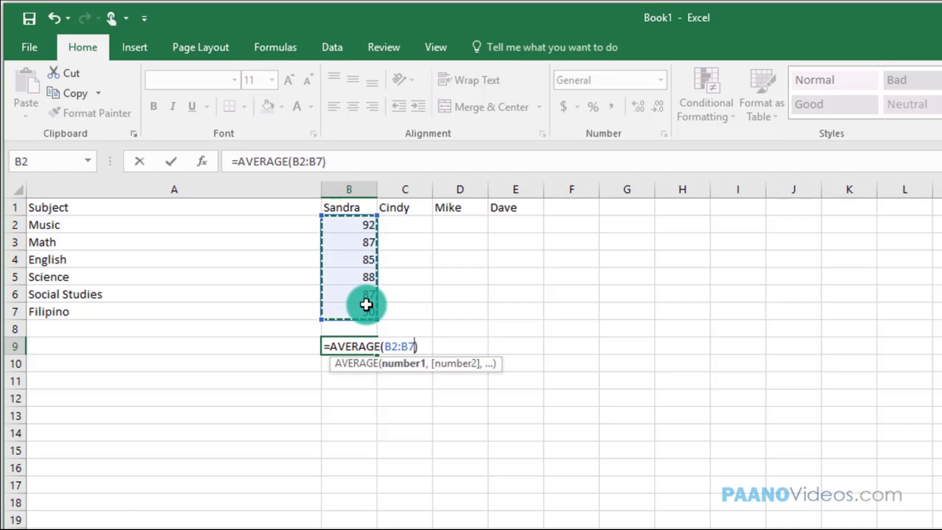
key("Return")
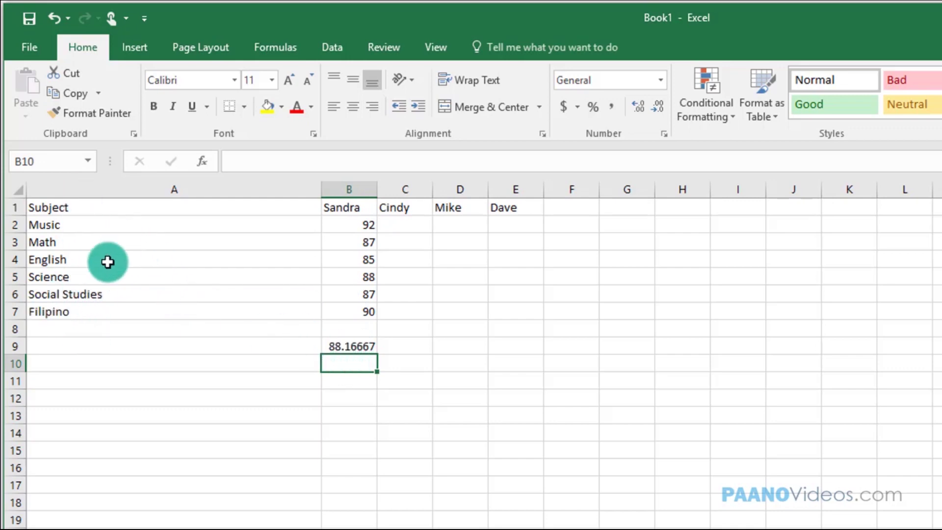
- Round B9's average to two decimal places so it shows 88.17
left_click(352, 347)
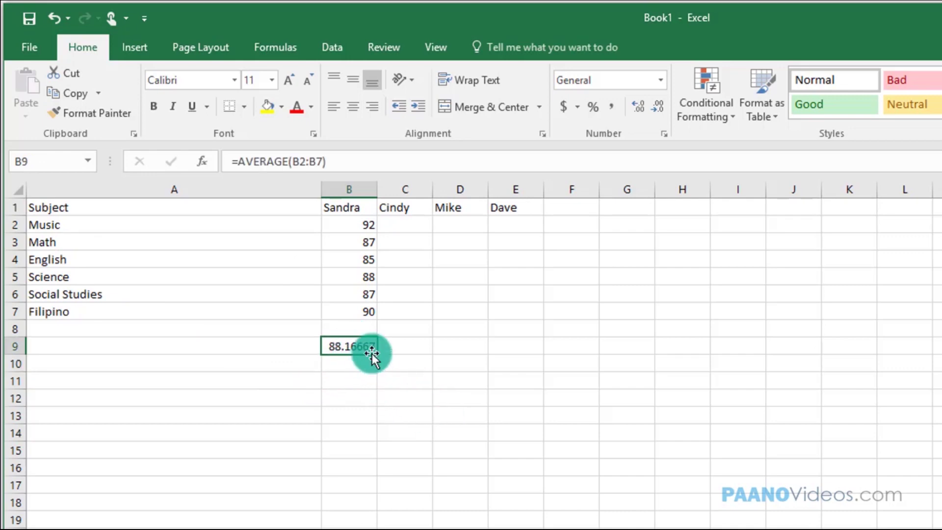
left_click(659, 108)
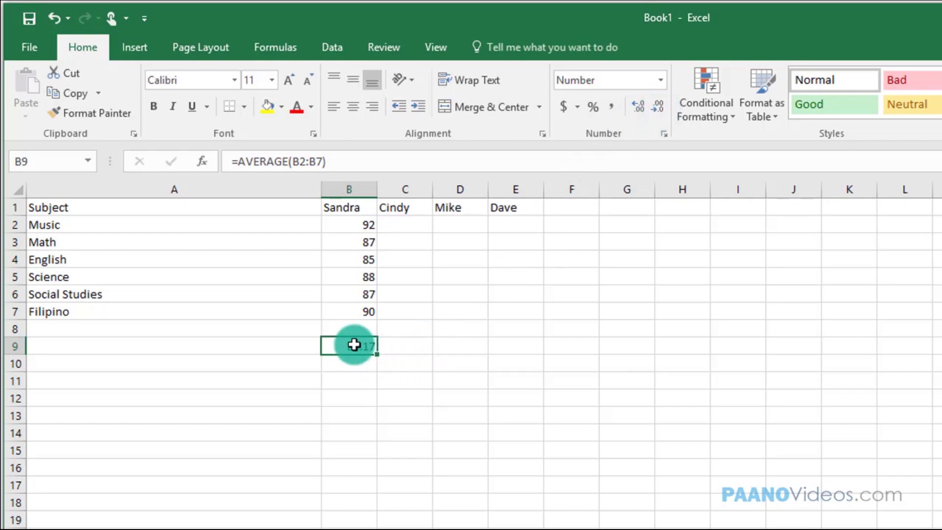
left_click(418, 226)
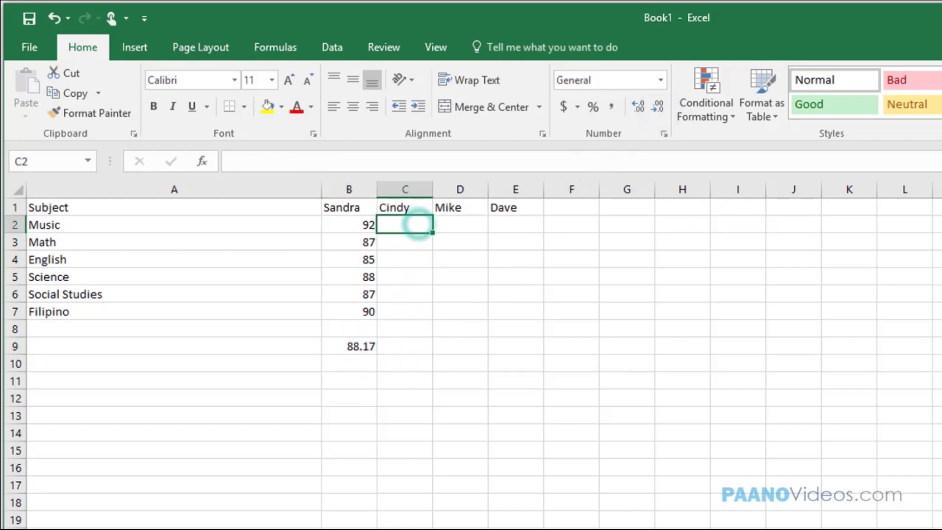
- Enter the second student's grades 88, 85, 87, 92, 91, 94 in C2:C7
type("88")
key("Return")
type("85")
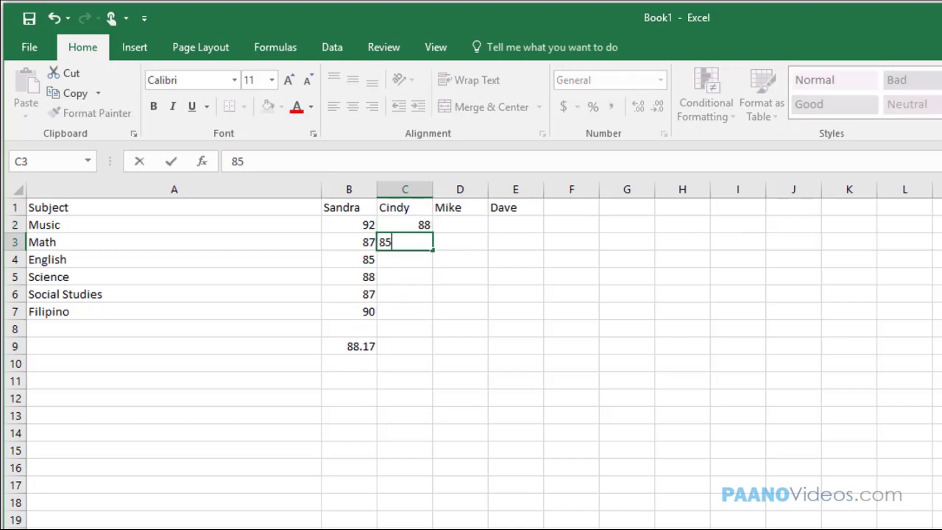
key("Return")
type("87")
key("Return")
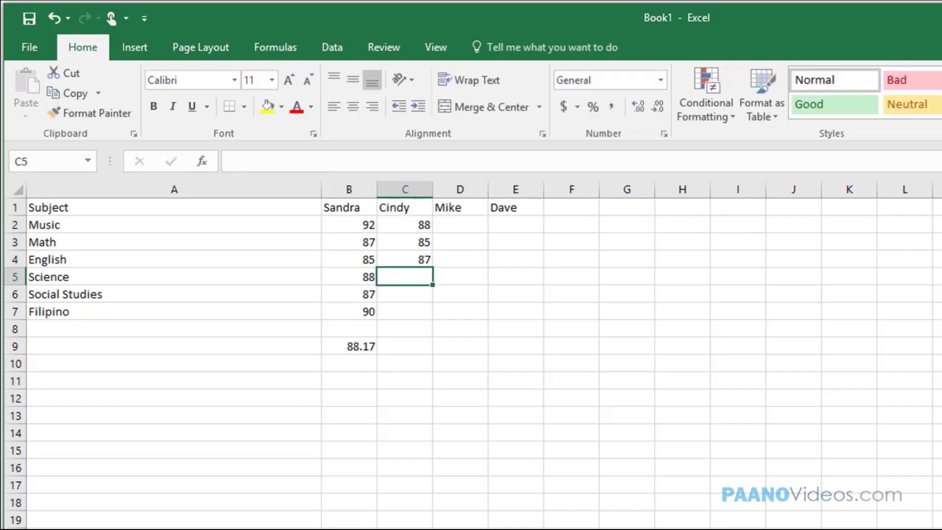
type("92")
key("Return")
type("91")
key("Return")
type("9")
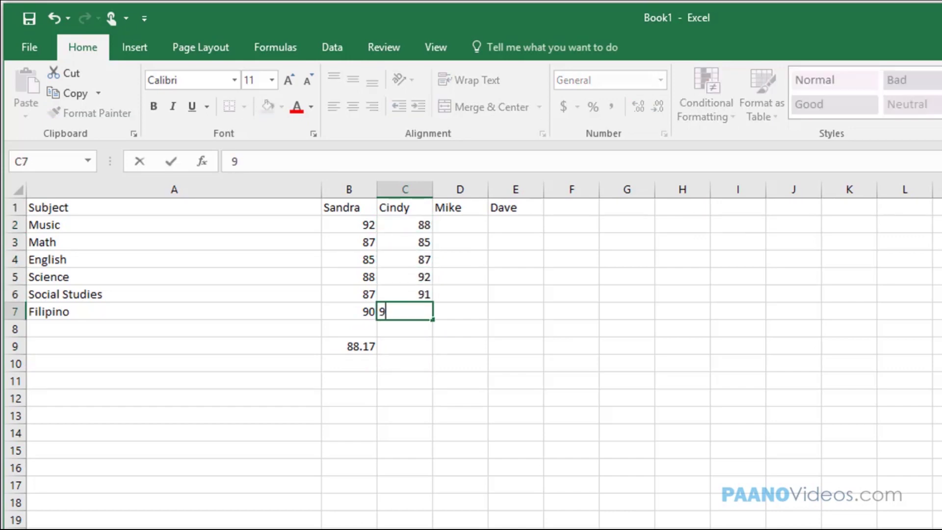
type("4")
key("Return")
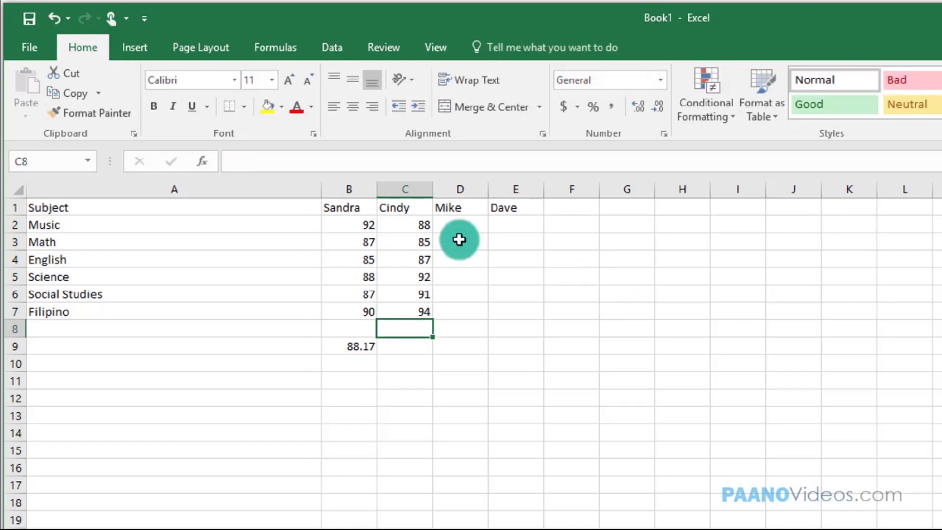
- Enter the third student's grades 92, 90, 91, 81, 82, 87 in D2:D7
left_click(472, 221)
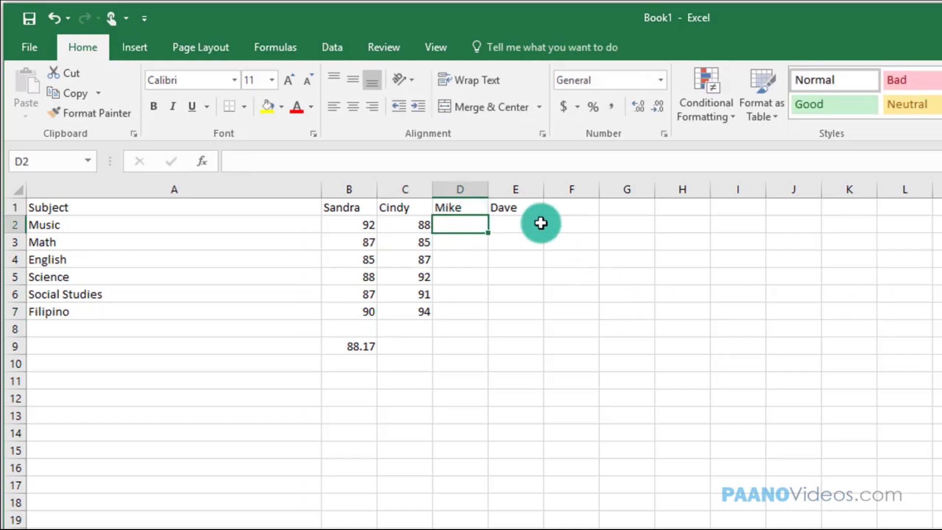
type("92")
key("Return")
type("9")
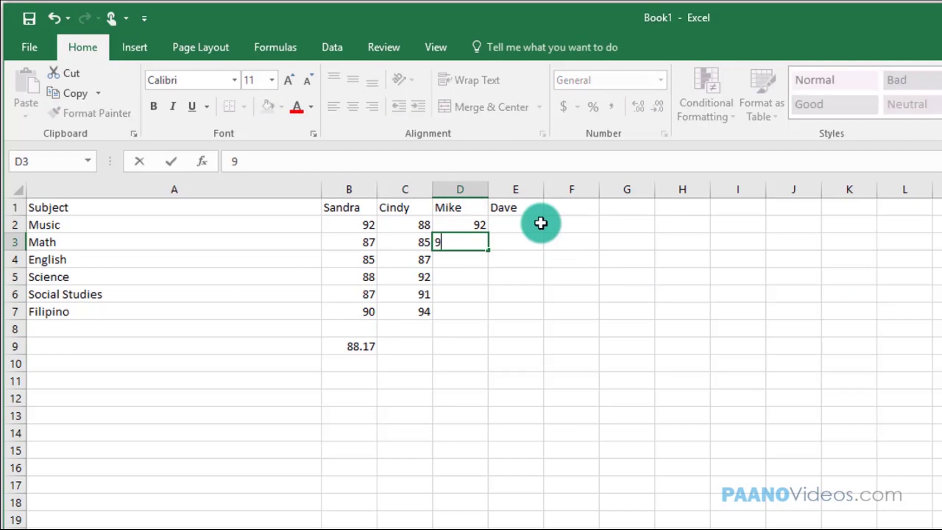
type("0")
key("Return")
type("91")
key("Return")
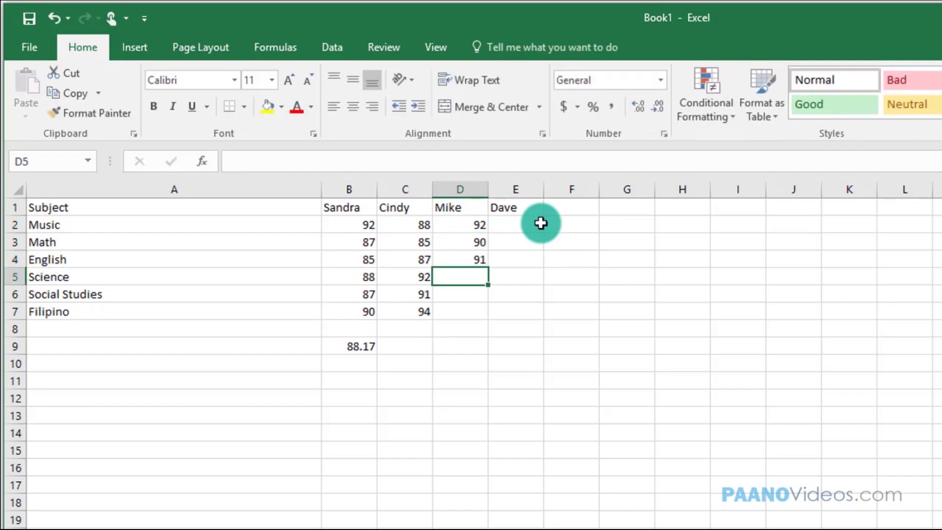
type("7")
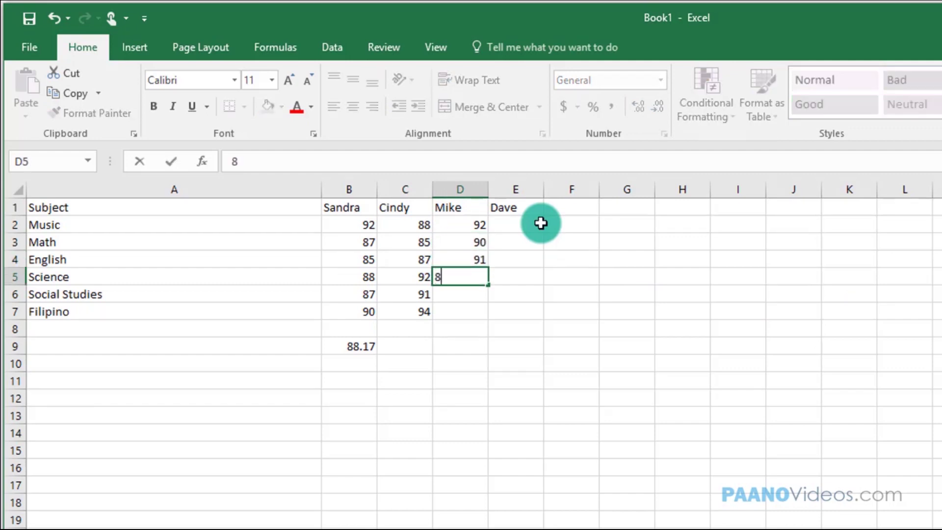
type("1")
key("Return")
type("82")
key("Return")
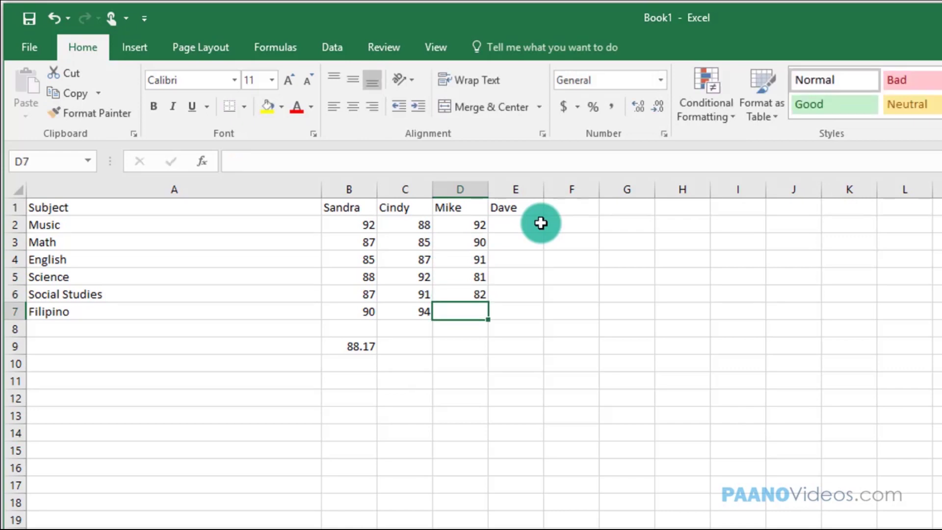
type("87")
key("Return")
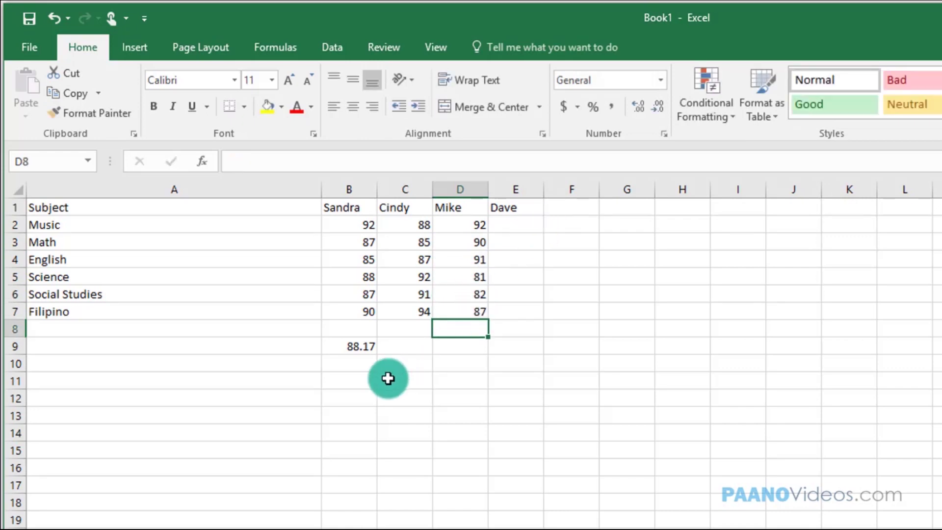
- Fill B9's AVERAGE formula right into C9 and D9
left_click(405, 347)
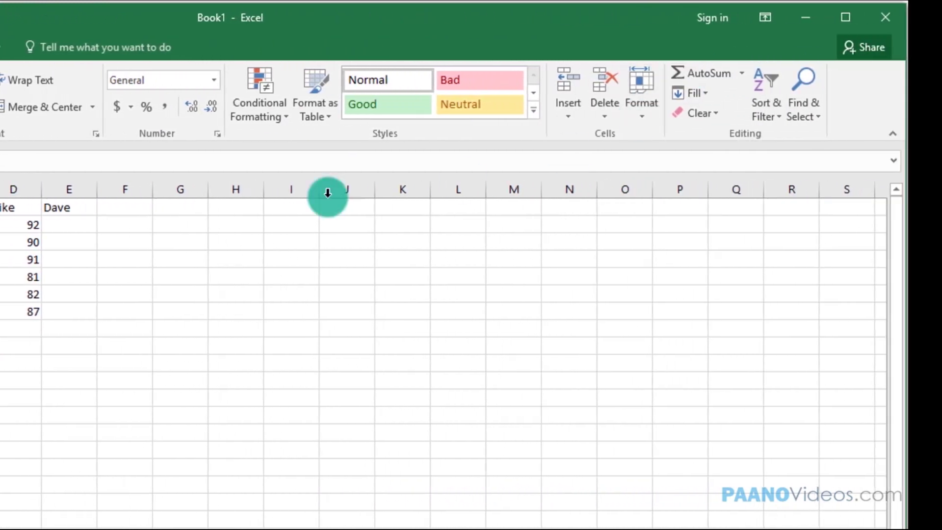
left_click(38, 353)
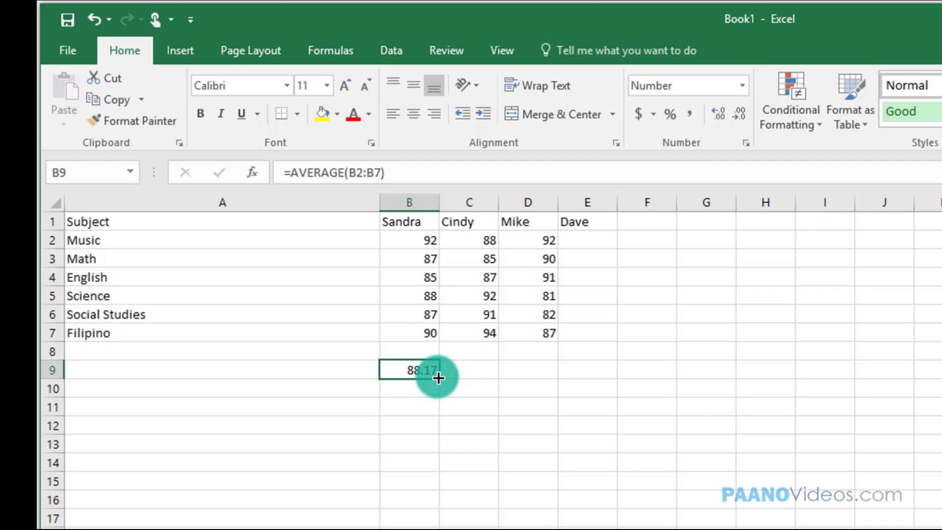
left_click_drag(438, 377, 543, 375)
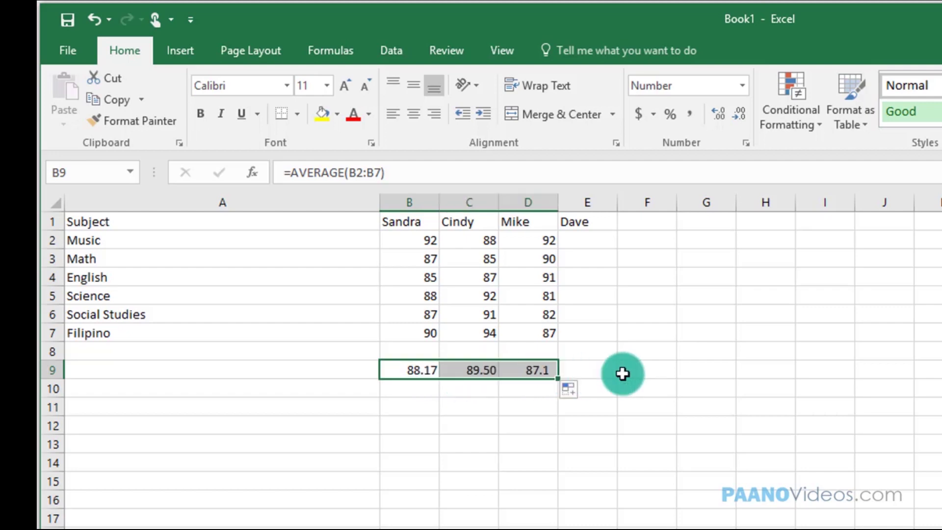
left_click(587, 452)
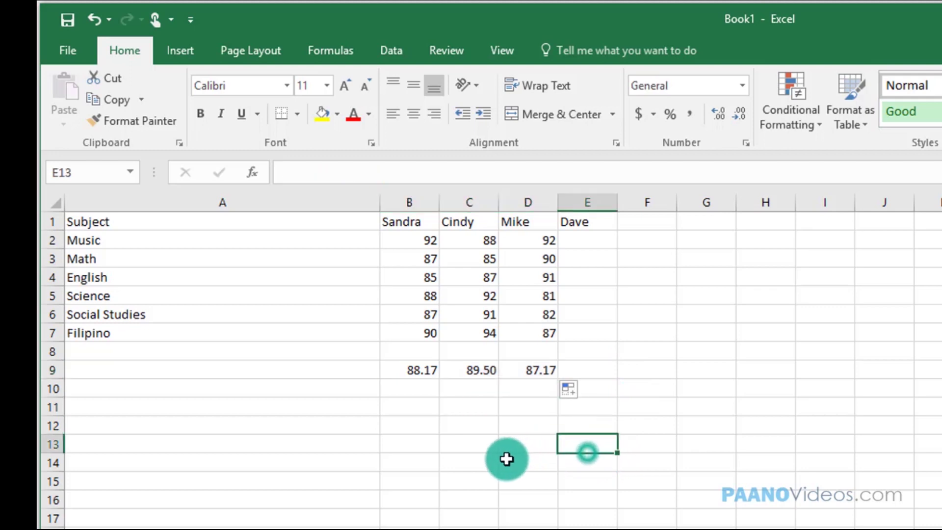
- Verify the copied averages in C9 (89.50) and D9 (87.17)
left_click(481, 372)
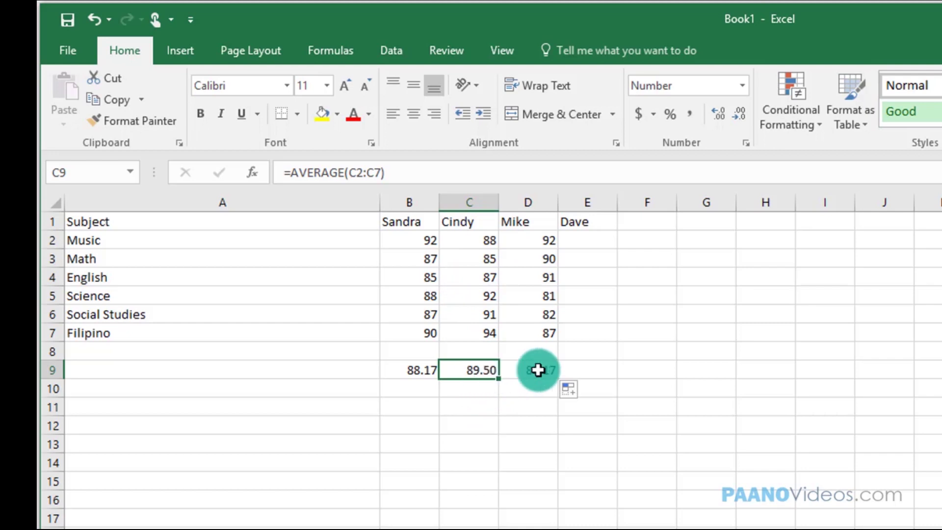
left_click(652, 221)
left_click(642, 222)
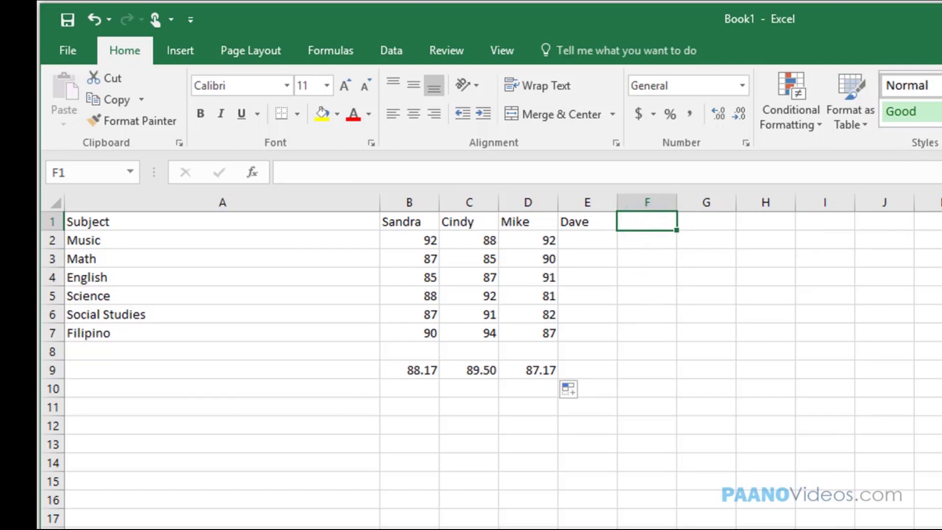
scroll(490, 360, "right", 5)
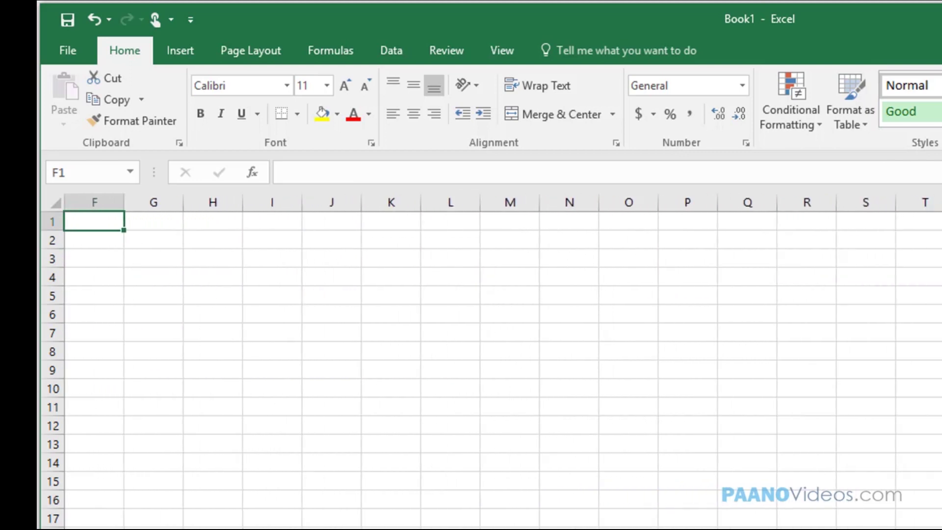
scroll(491, 361, "left", 5)
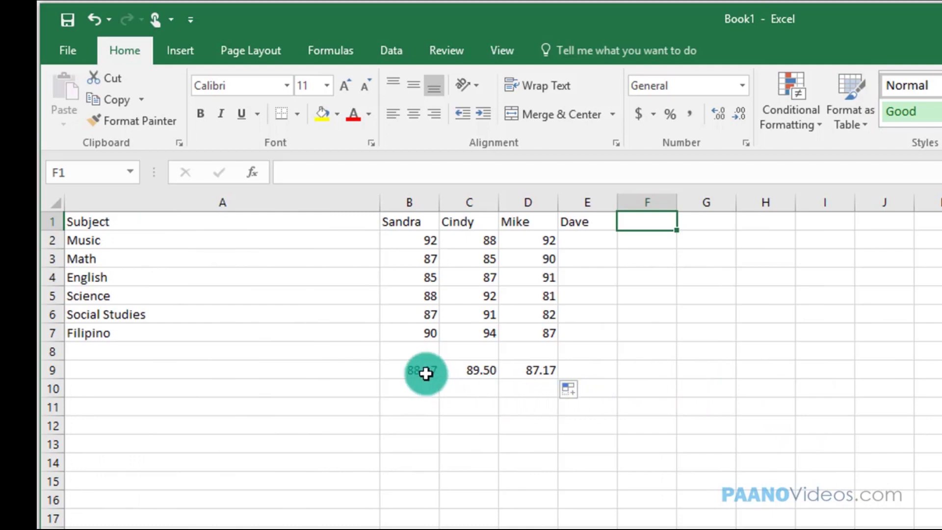
left_click(517, 372)
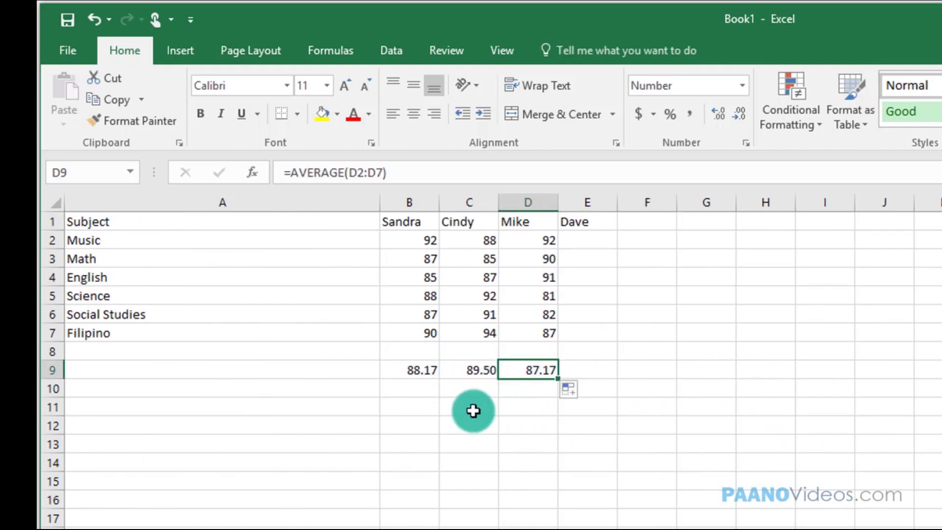
right_click(443, 425)
key("Escape")
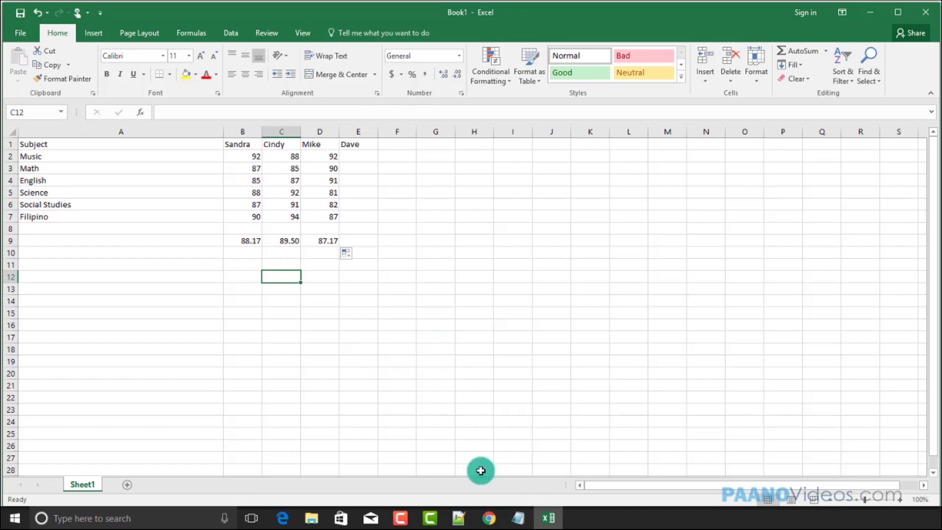
- Load paanovideos.com in Chrome from the 'paa' address-bar suggestion and scroll its birth certificate guides
left_click(489, 520)
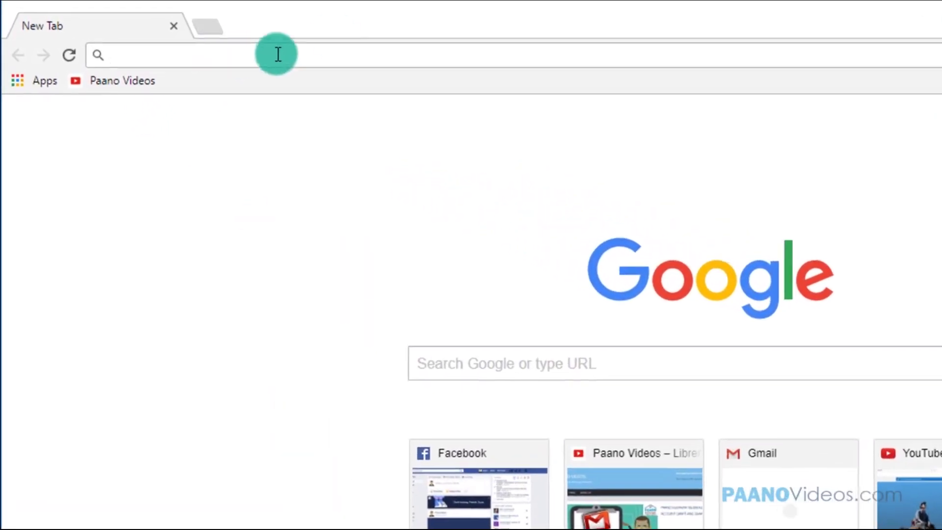
type("paa")
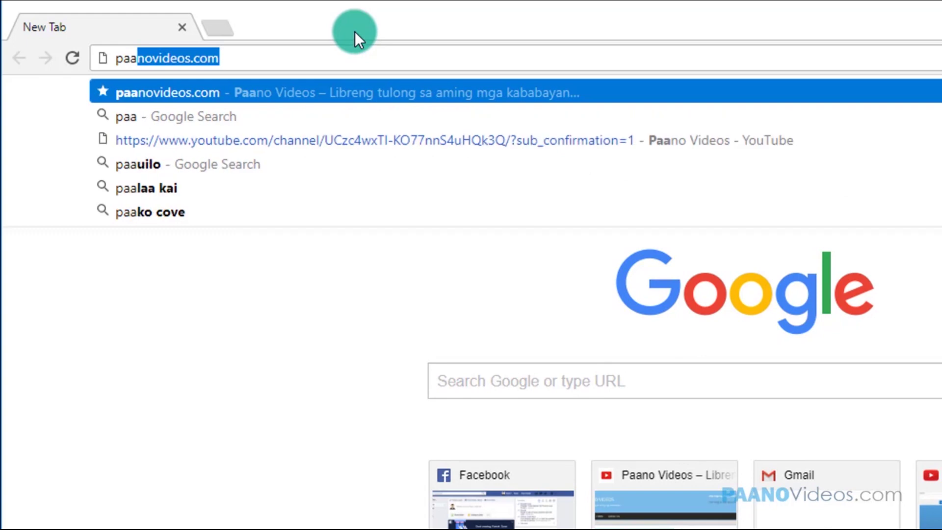
key("Return")
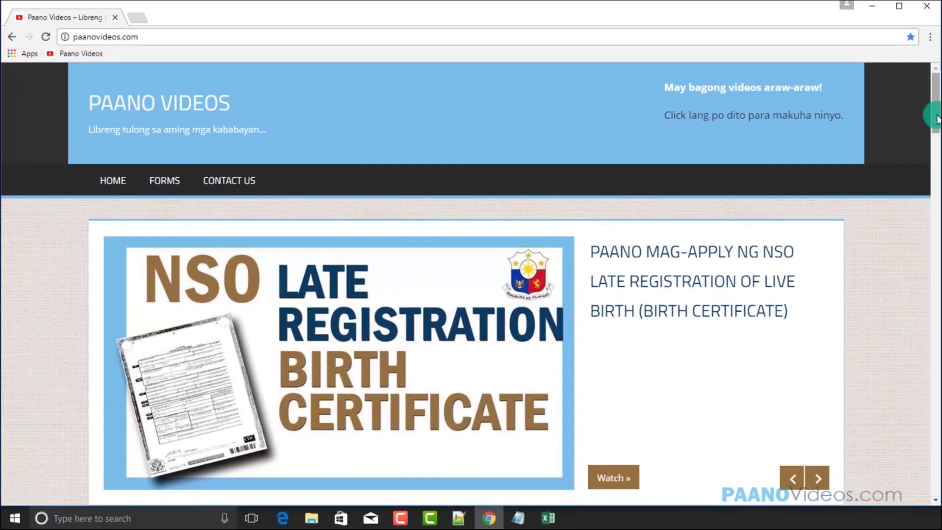
left_click_drag(935, 78, 904, 107)
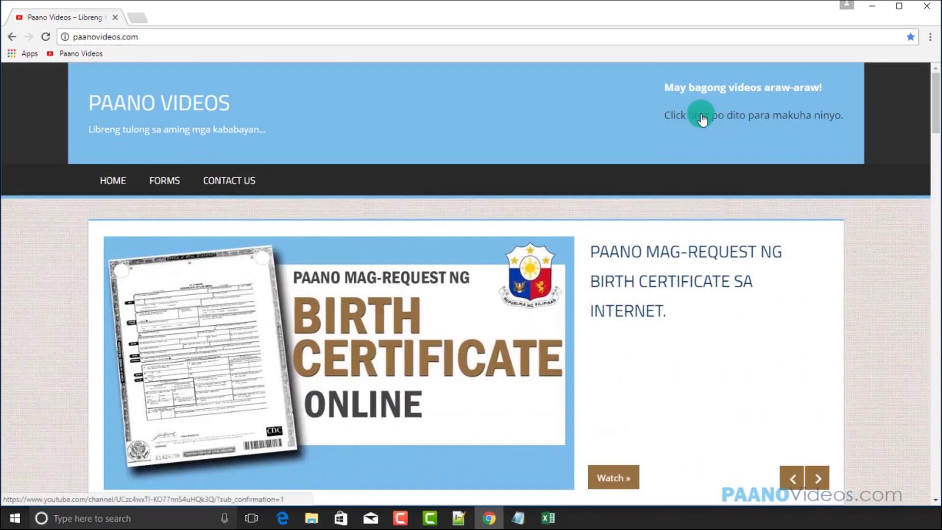